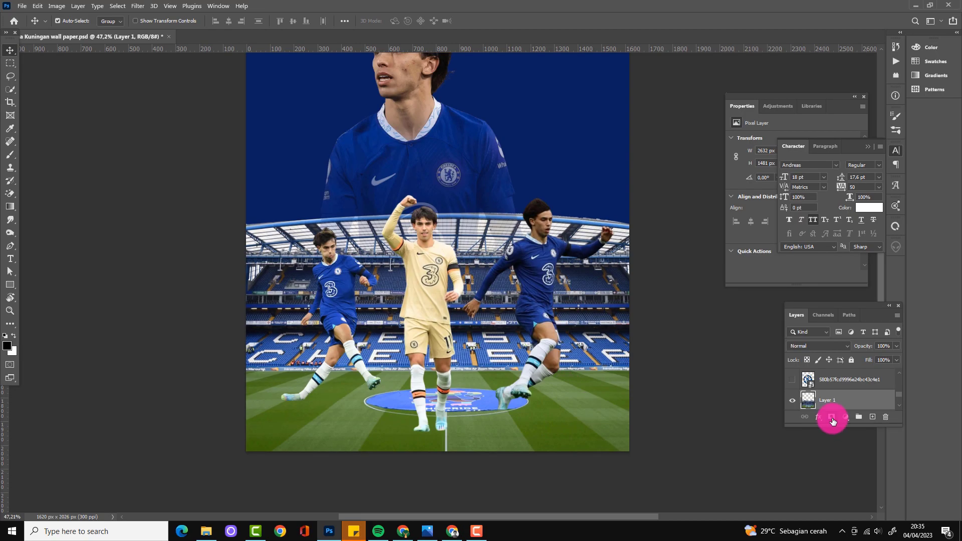
# Mask the stadium layer and fade its top with a black-to-white gradient.
pyautogui.click(833, 421)
pyautogui.press('g')
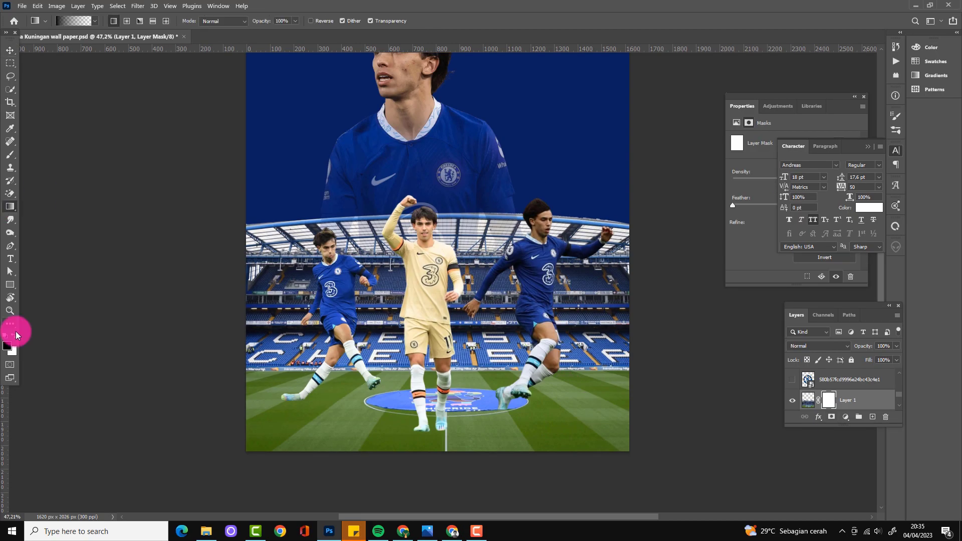
pyautogui.moveTo(433, 200); pyautogui.dragTo(426, 279)
pyautogui.hotkey('ctrl', '0')
pyautogui.press('v')
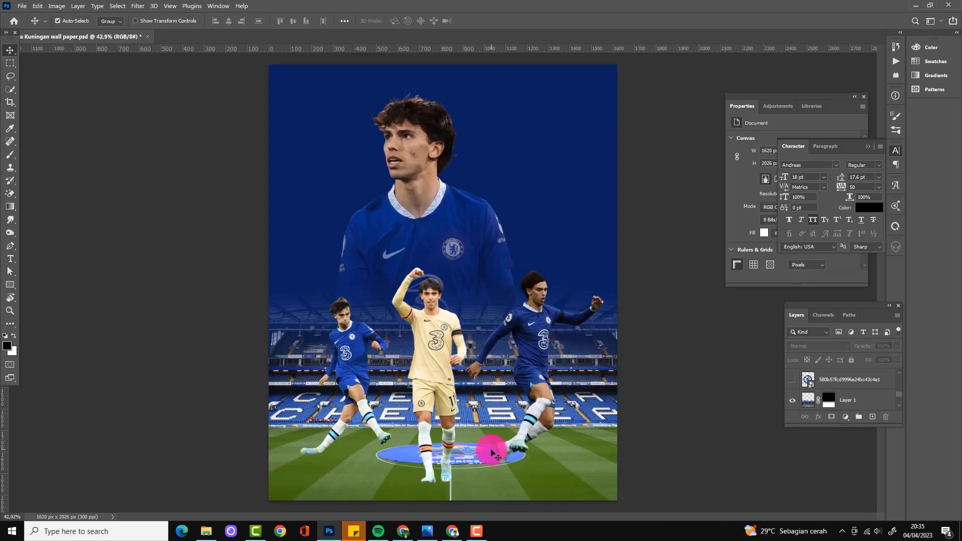
# Tint the stadium blue with a clipped, reversed Gradient Map and a tinting blend mode.
pyautogui.click(845, 420)
pyautogui.click(859, 402)
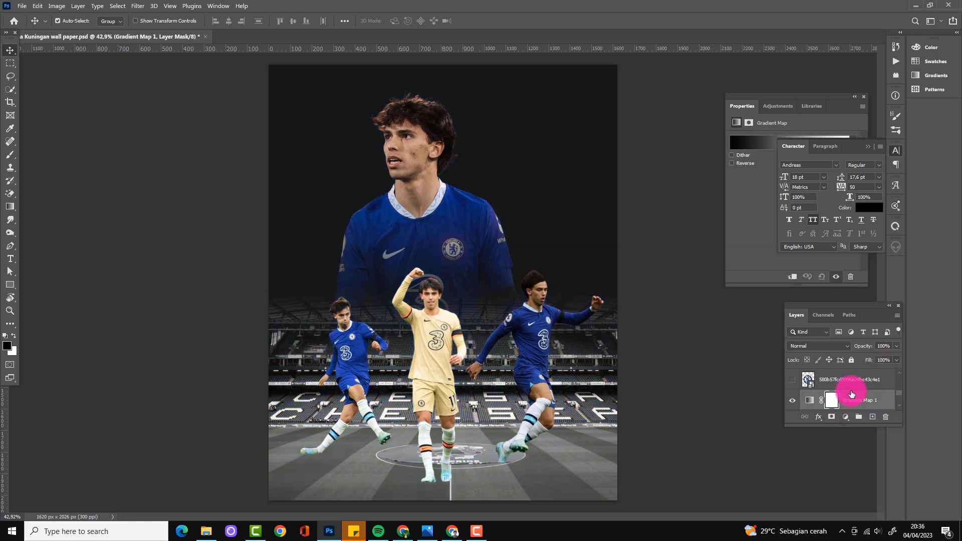
pyautogui.click(731, 163)
pyautogui.click(792, 379)
pyautogui.click(818, 346)
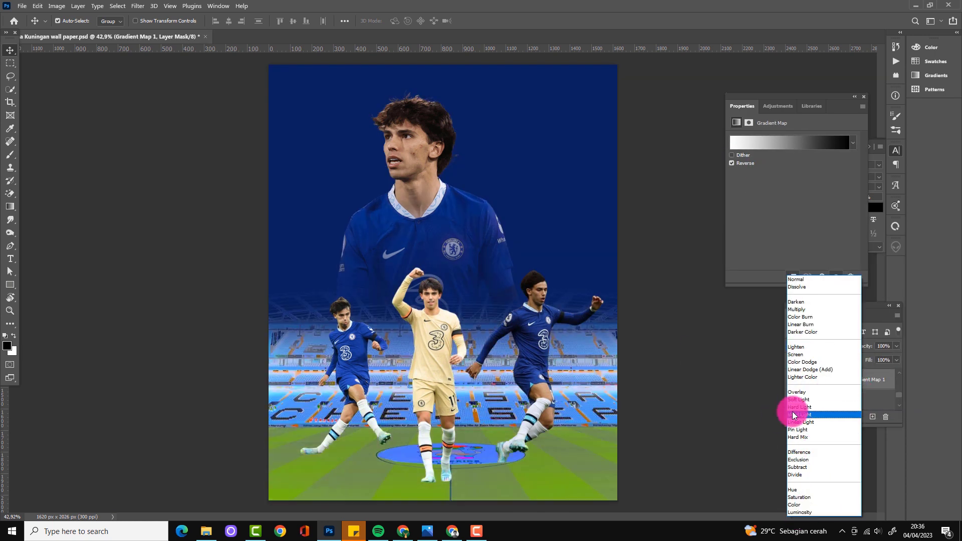
pyautogui.click(803, 357)
pyautogui.click(576, 297)
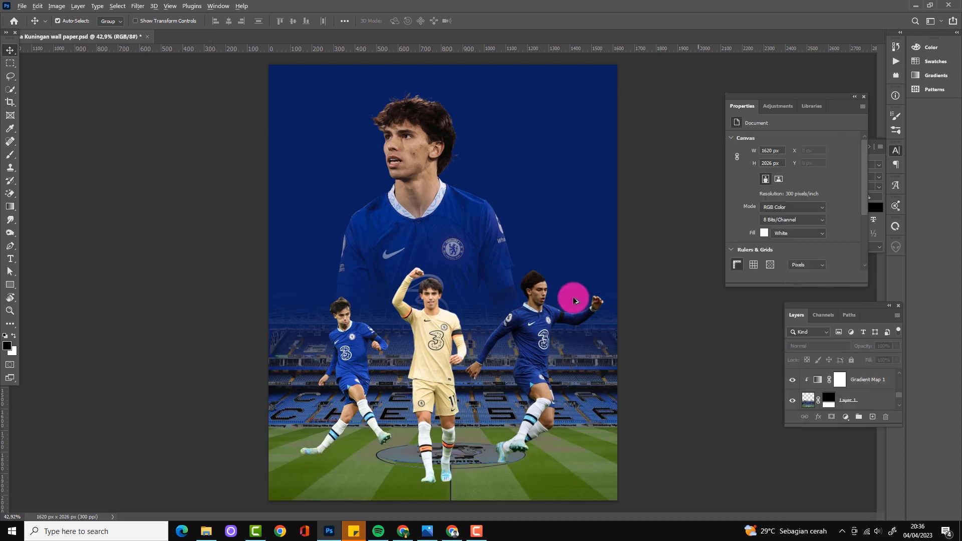
pyautogui.scroll(5, 416, 150)
# Open the portrait smart object and spot-heal the blemishes on its cheek.
pyautogui.doubleClick(808, 378)
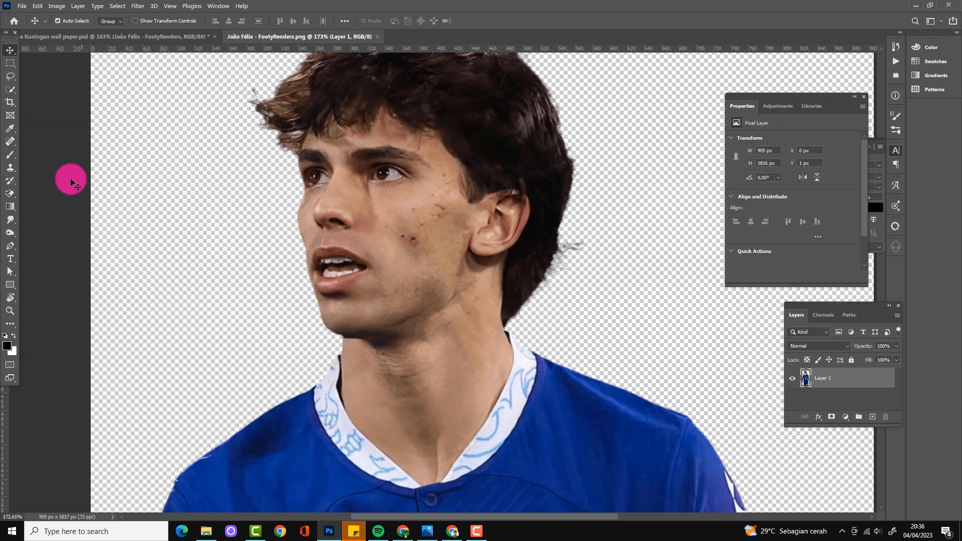
pyautogui.click(10, 141)
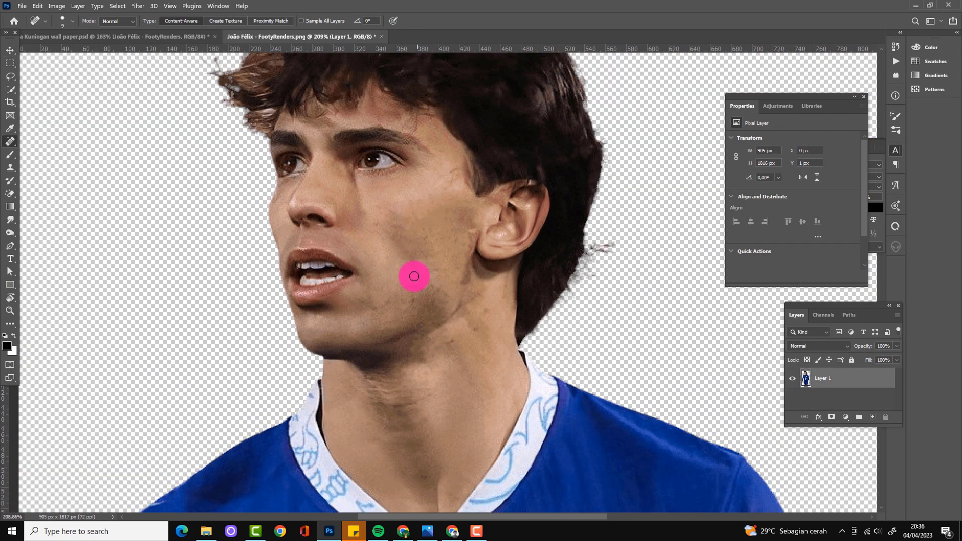
pyautogui.scroll(2, 482, 271)
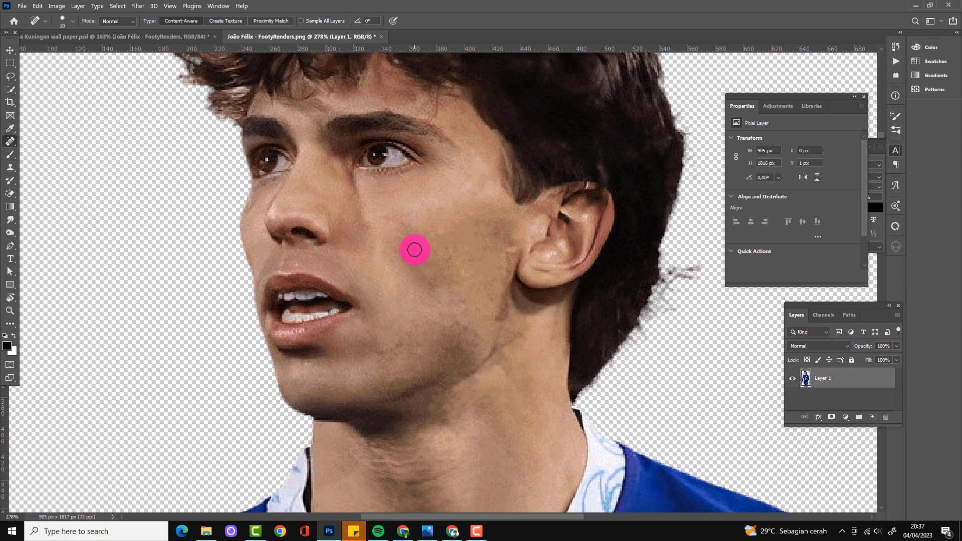
pyautogui.hotkey('ctrl', '0')
# Save and close the retouched portrait and return to the poster document.
pyautogui.press('v')
pyautogui.click(22, 6)
pyautogui.click(38, 122)
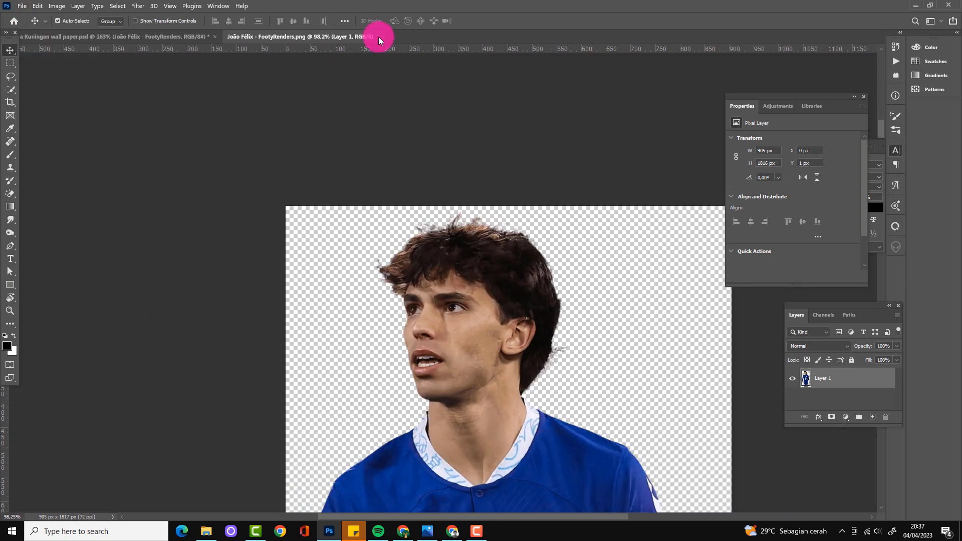
pyautogui.click(383, 37)
pyautogui.scroll(3, 495, 212)
pyautogui.click(138, 6)
pyautogui.click(159, 77)
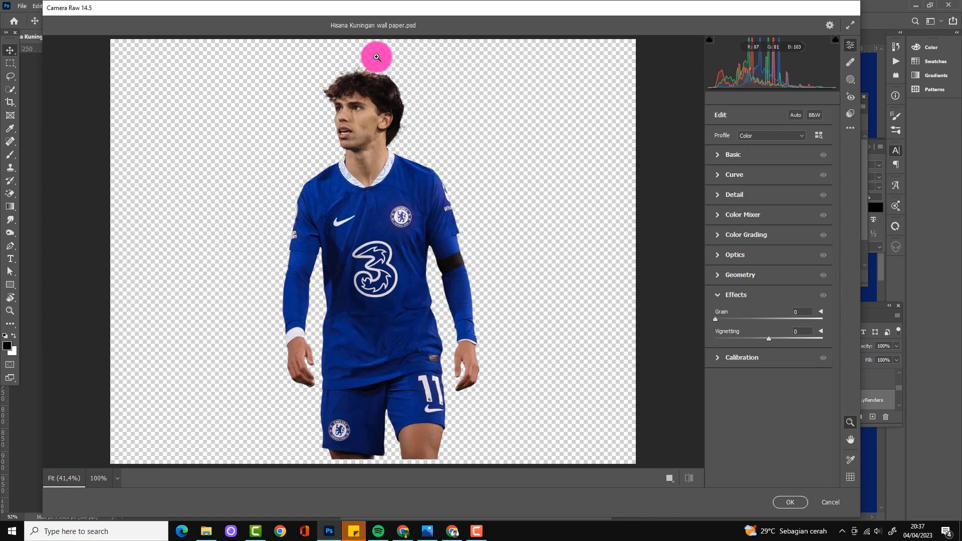
# Apply Camera Raw with Exposure +0.40, Contrast +7, Blacks -25, Texture +26, Curve Highlights +11.
pyautogui.click(377, 57)
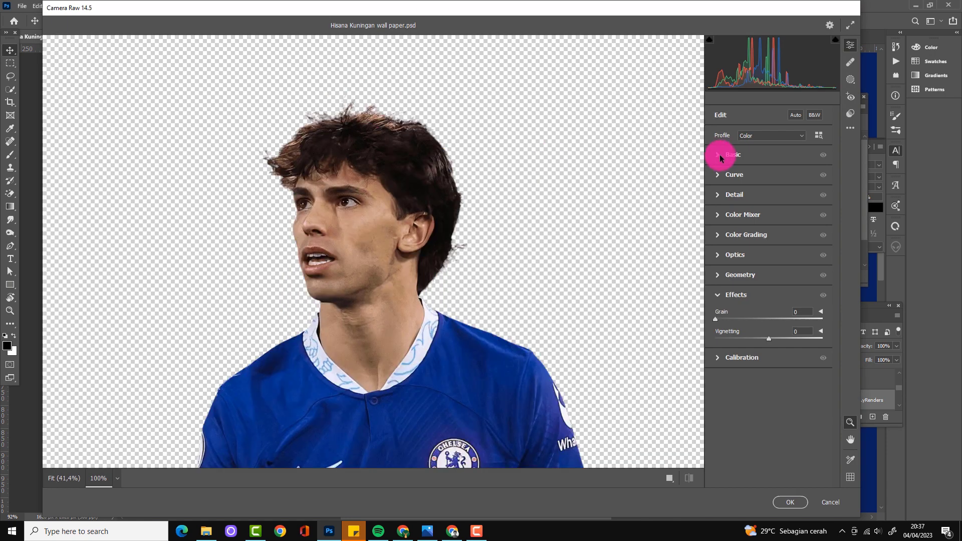
pyautogui.click(722, 154)
pyautogui.moveTo(768, 234); pyautogui.dragTo(773, 249)
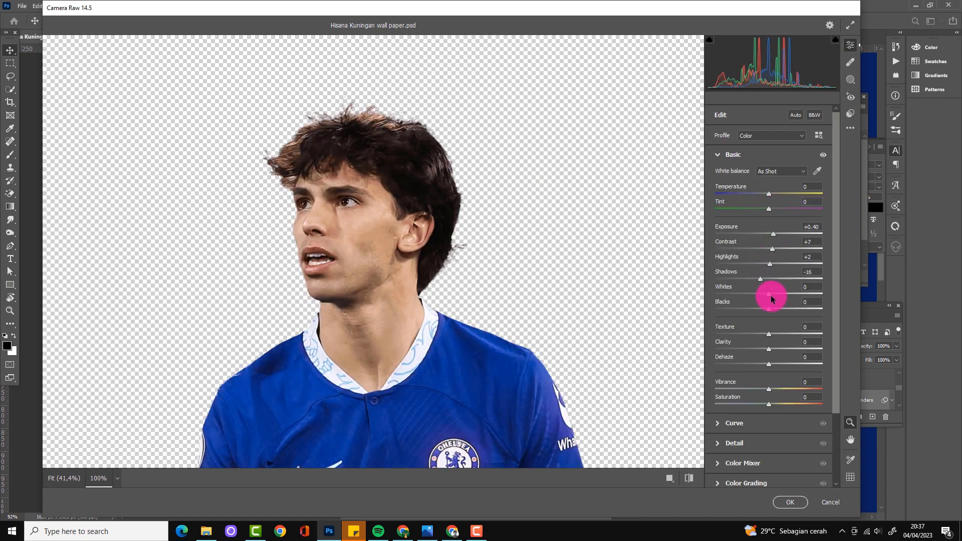
pyautogui.moveTo(766, 311); pyautogui.dragTo(755, 309)
pyautogui.moveTo(769, 334)
pyautogui.mouseDown()
pyautogui.moveTo(784, 338)
pyautogui.moveTo(775, 346)
pyautogui.mouseUp()
pyautogui.click(735, 423)
pyautogui.click(736, 191)
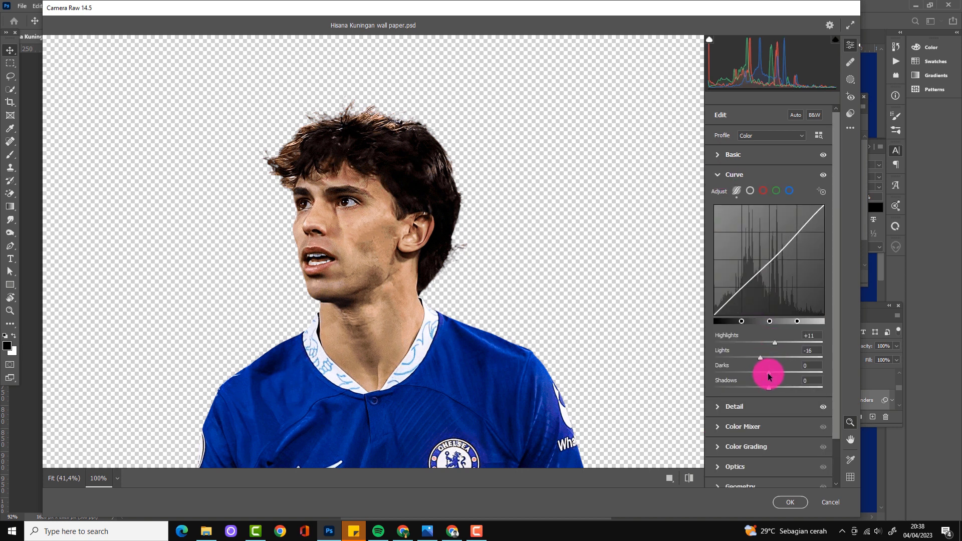
pyautogui.click(790, 502)
# Add an Exposure layer at about -1.6 with inverted mask, painting shadow onto the neck and collar.
pyautogui.hotkey('ctrl', '0')
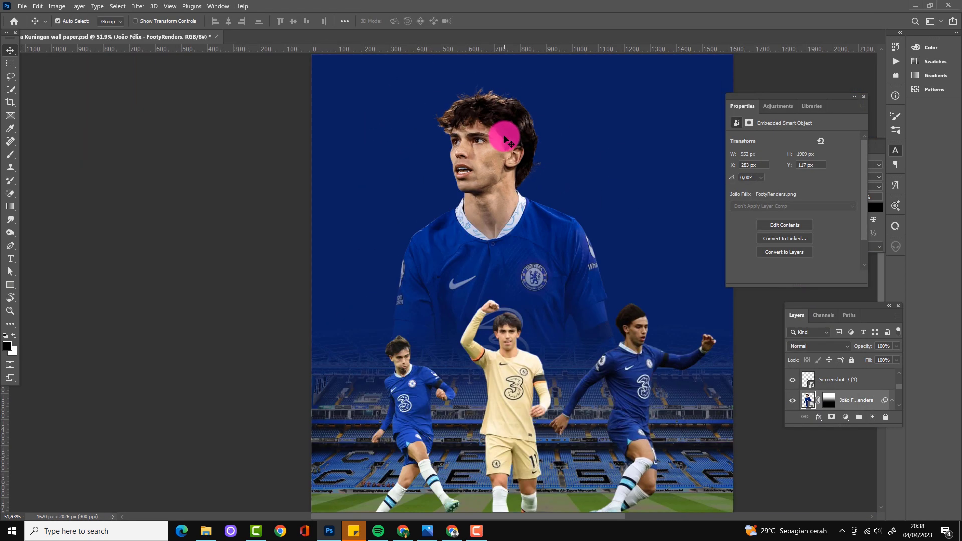
pyautogui.click(845, 417)
pyautogui.click(852, 301)
pyautogui.moveTo(793, 160); pyautogui.dragTo(779, 164)
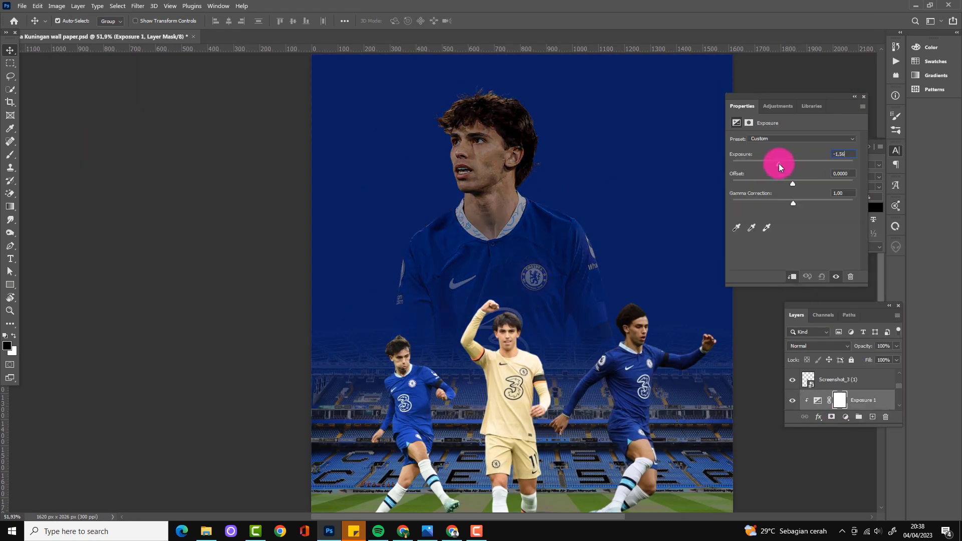
pyautogui.click(844, 405)
pyautogui.hotkey('ctrl', 'i')
pyautogui.press('b')
pyautogui.press('x')
pyautogui.scroll(3, 498, 177)
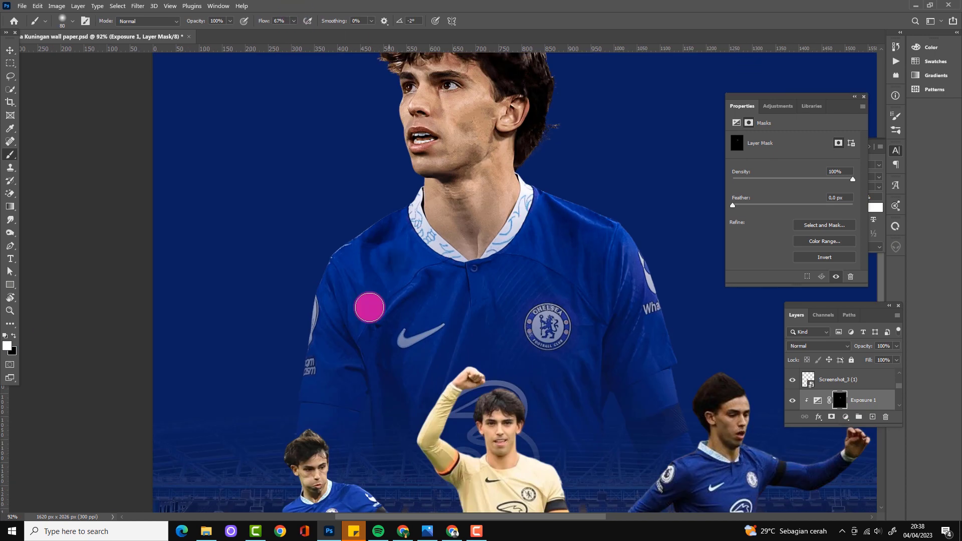
pyautogui.moveTo(433, 234); pyautogui.dragTo(522, 209)
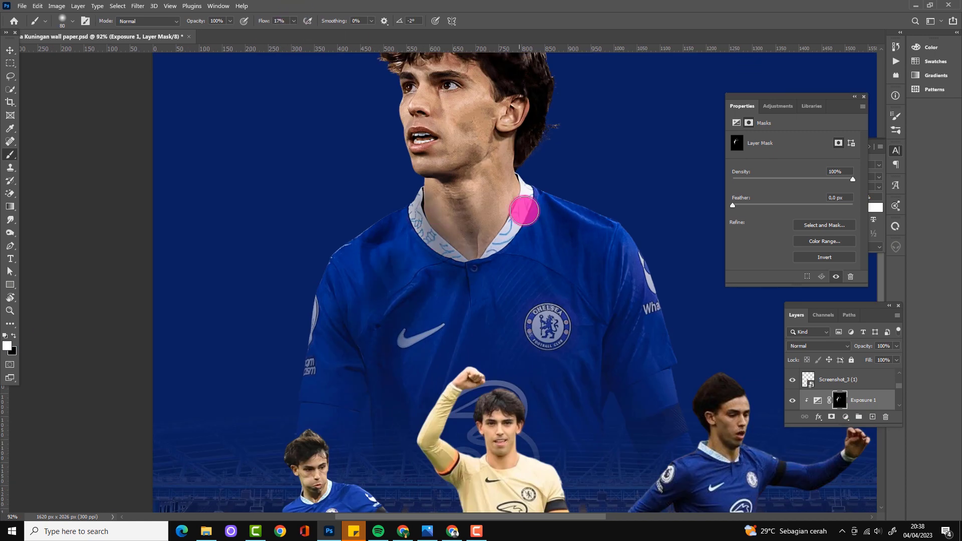
pyautogui.scroll(-2, 596, 369)
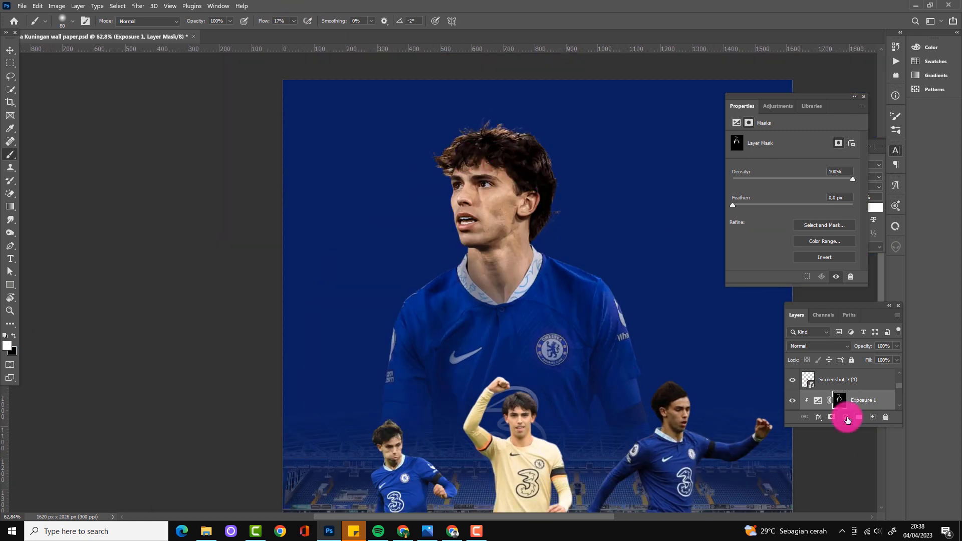
# Add a second darkening Exposure layer with an inverted mask to shade the face.
pyautogui.click(846, 419)
pyautogui.click(851, 301)
pyautogui.moveTo(794, 275); pyautogui.dragTo(812, 251)
pyautogui.click(841, 399)
pyautogui.hotkey('ctrl', 'i')
pyautogui.scroll(2, 611, 297)
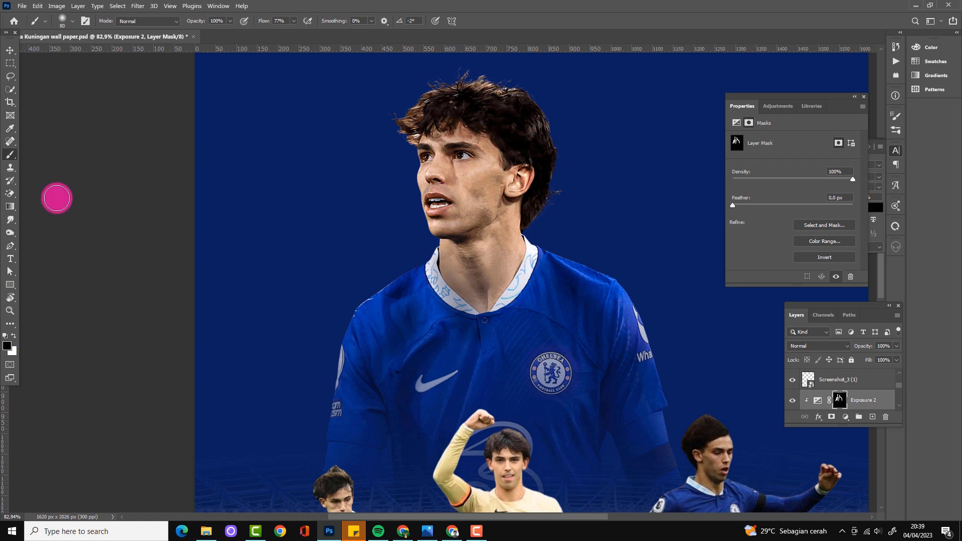
pyautogui.scroll(-3, 424, 248)
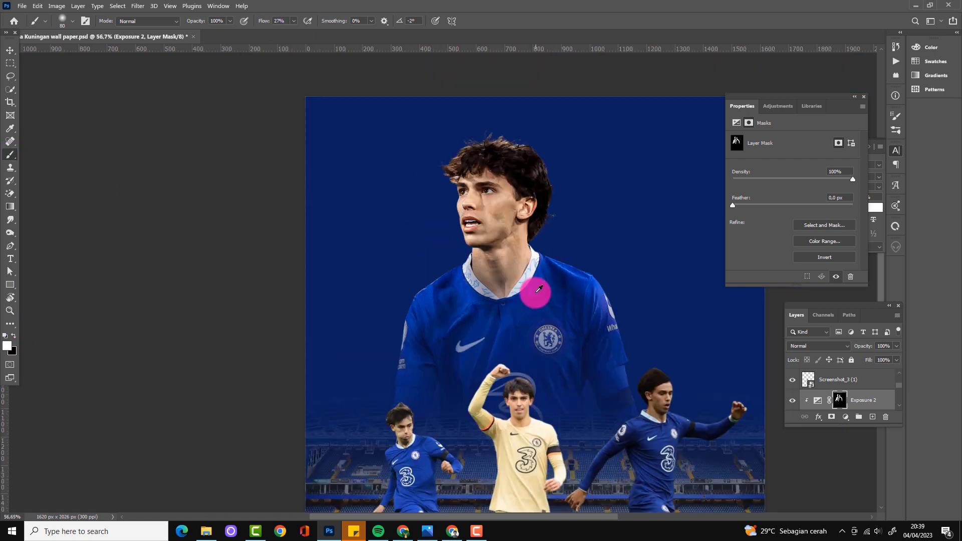
pyautogui.scroll(-1, 536, 290)
pyautogui.scroll(1, 451, 172)
pyautogui.press('v')
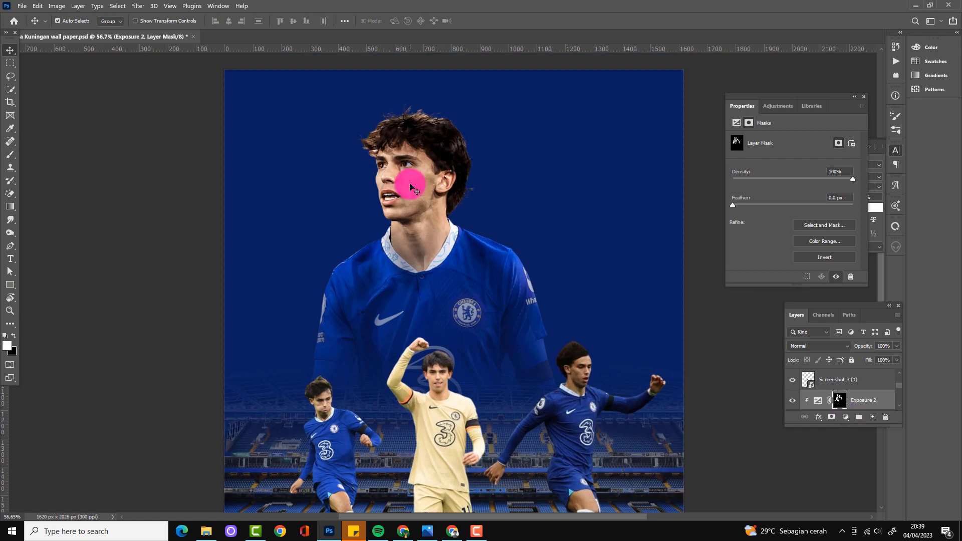
pyautogui.scroll(-1, 410, 186)
# Show the Chelsea crest layer and nudge it up slightly.
pyautogui.scroll(-2, 842, 391)
pyautogui.click(793, 389)
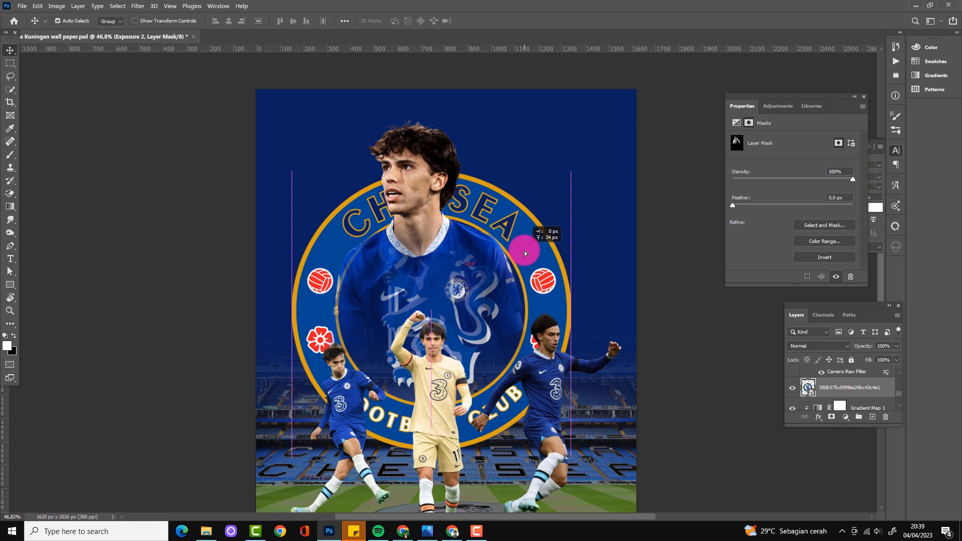
pyautogui.moveTo(525, 257); pyautogui.dragTo(522, 245)
# Mask the crest and paint black with an enlarged brush where it covers the jersey.
pyautogui.click(830, 419)
pyautogui.press('b')
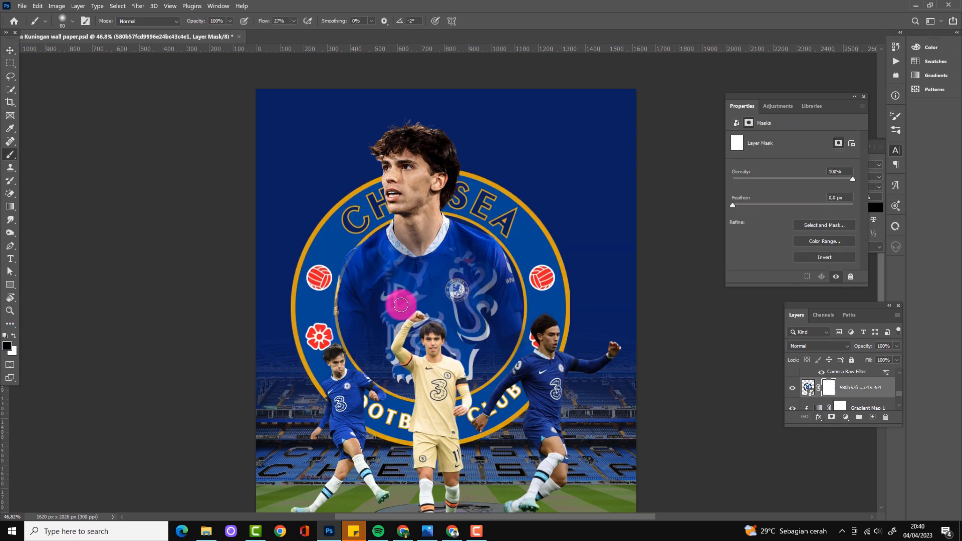
pyautogui.press(']')
pyautogui.press(']')
pyautogui.press(']')
pyautogui.moveTo(442, 276)
pyautogui.mouseDown()
pyautogui.moveTo(404, 221)
pyautogui.moveTo(466, 322)
pyautogui.moveTo(427, 369)
pyautogui.mouseUp()
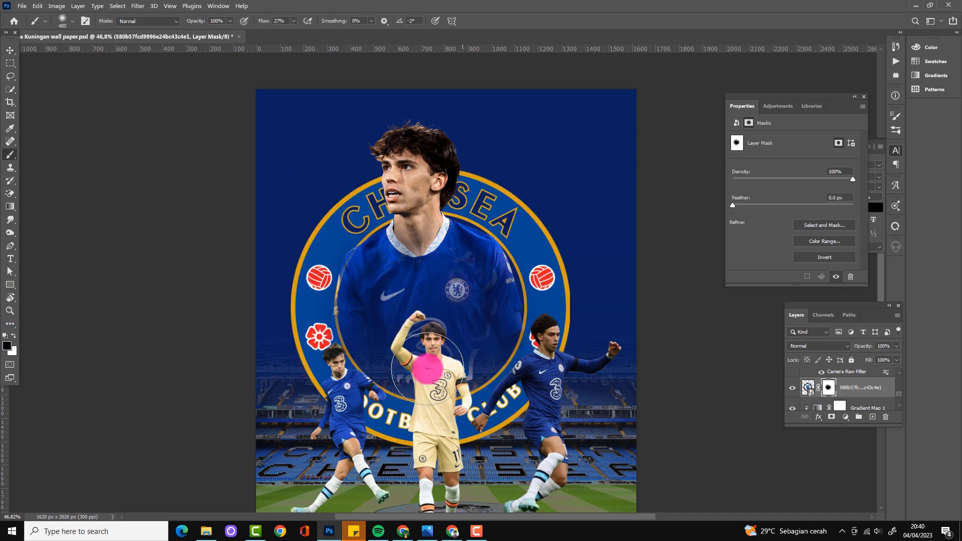
pyautogui.moveTo(391, 292); pyautogui.dragTo(382, 297)
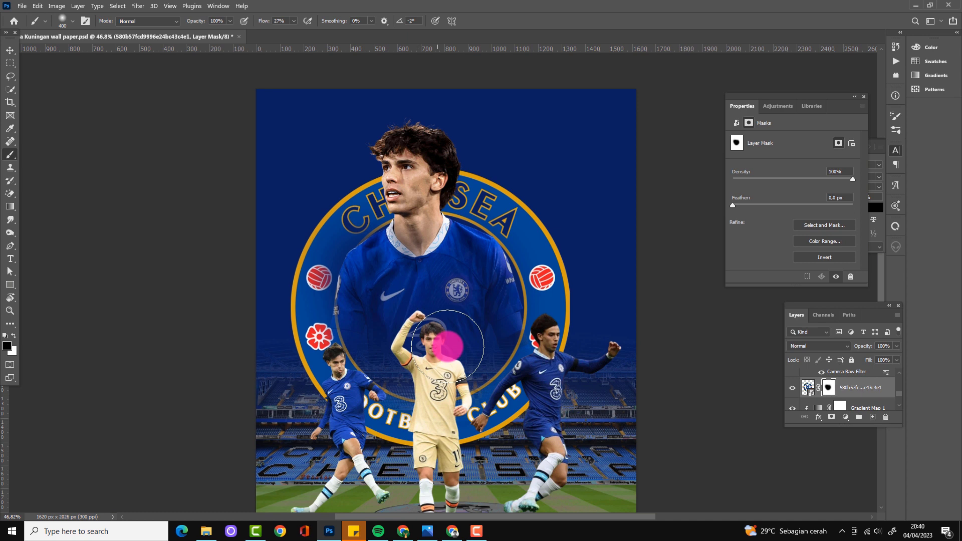
pyautogui.press('v')
pyautogui.scroll(-2, 441, 280)
pyautogui.scroll(1, 498, 120)
# Set the crest's Blend If Underlying Layer slider so it fades into the layers beneath.
pyautogui.click(889, 390)
pyautogui.doubleClick(888, 391)
pyautogui.moveTo(683, 337); pyautogui.dragTo(723, 338)
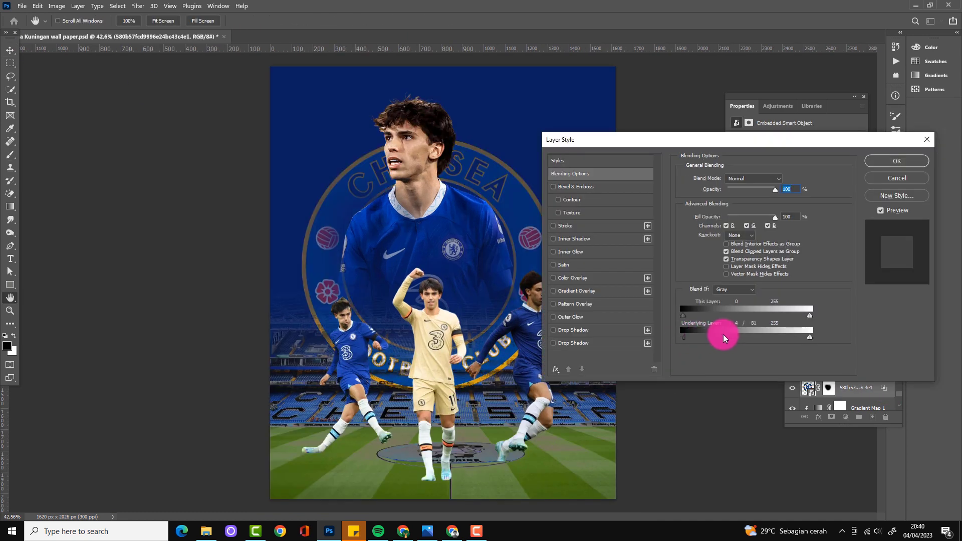
pyautogui.click(910, 163)
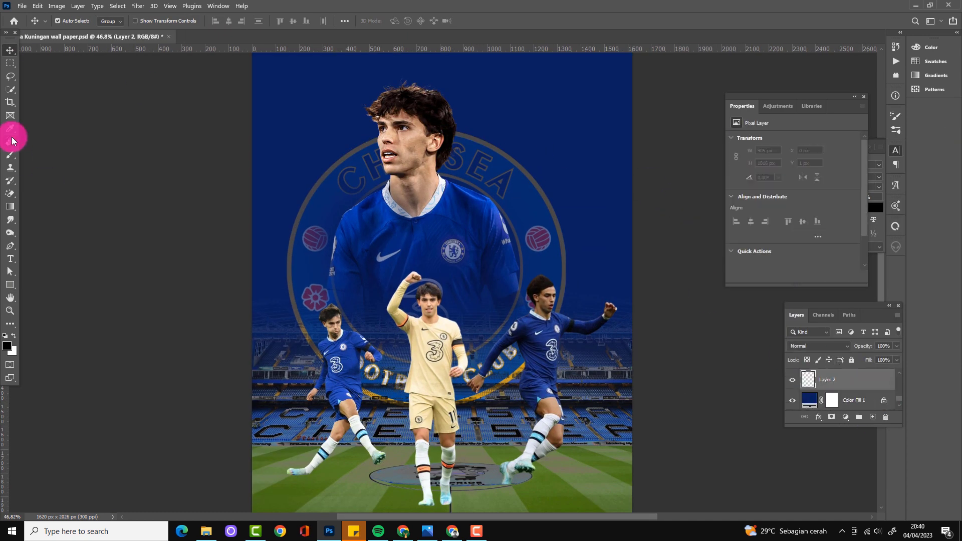
# Set the backdrop fill to dark blue and darken the poster's bottom with a masked Exposure -2.4 layer.
pyautogui.click(702, 316)
pyautogui.click(419, 149)
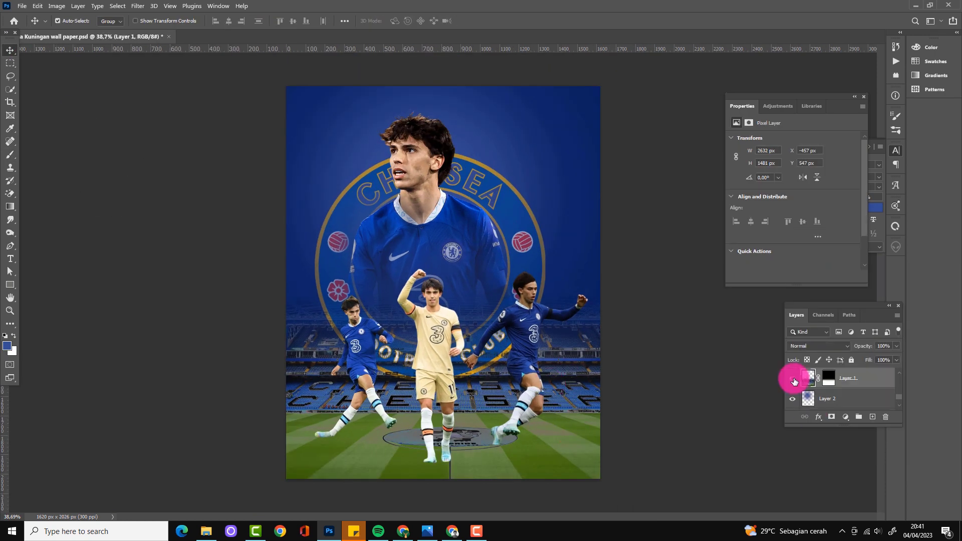
pyautogui.click(846, 417)
pyautogui.click(863, 343)
pyautogui.moveTo(792, 160); pyautogui.dragTo(770, 164)
pyautogui.click(840, 378)
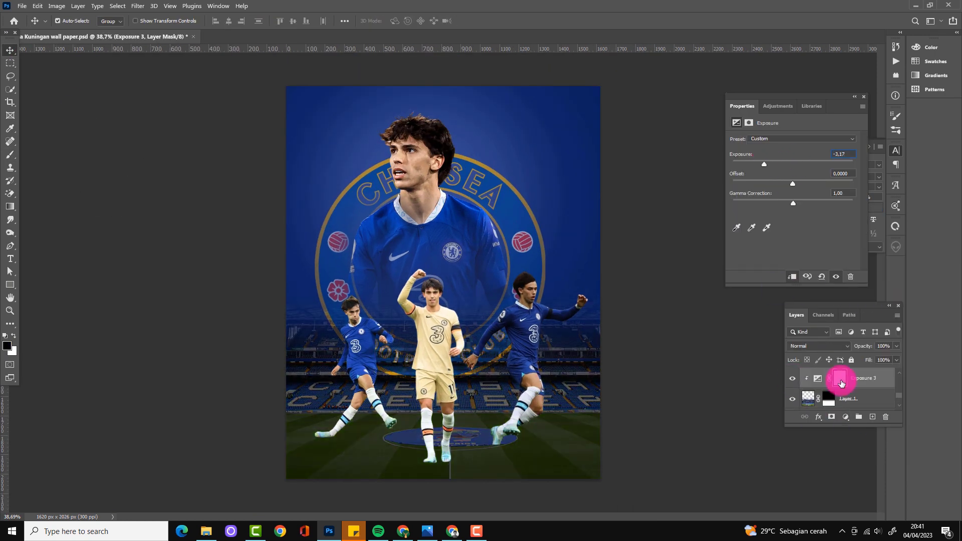
pyautogui.hotkey('ctrl', 'i')
pyautogui.click(10, 151)
pyautogui.click(14, 336)
pyautogui.moveTo(344, 344); pyautogui.dragTo(112, 402)
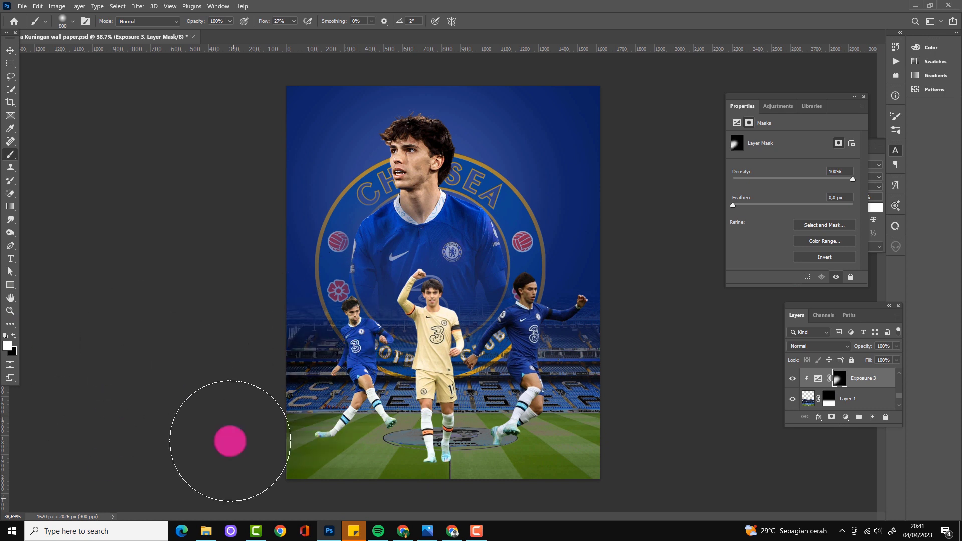
pyautogui.moveTo(683, 449); pyautogui.dragTo(530, 230)
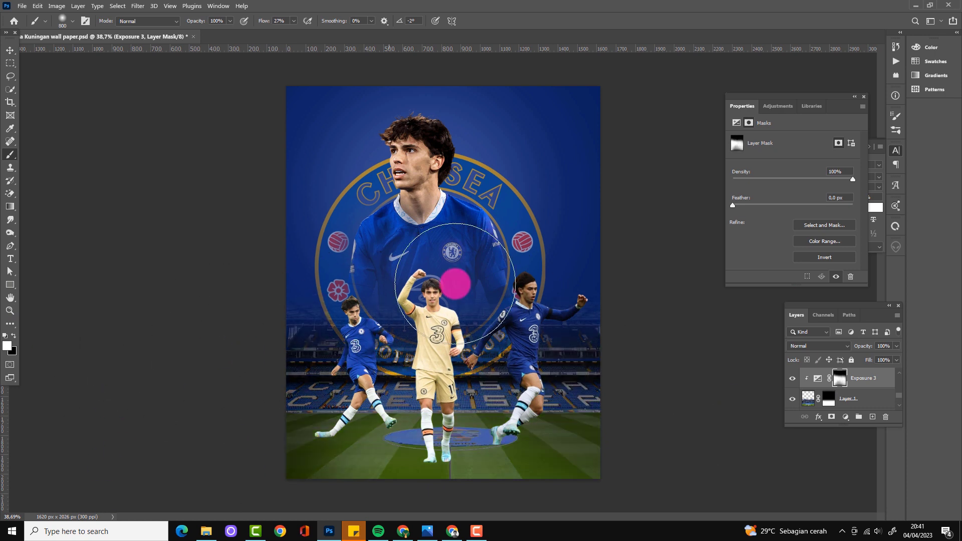
pyautogui.press('v')
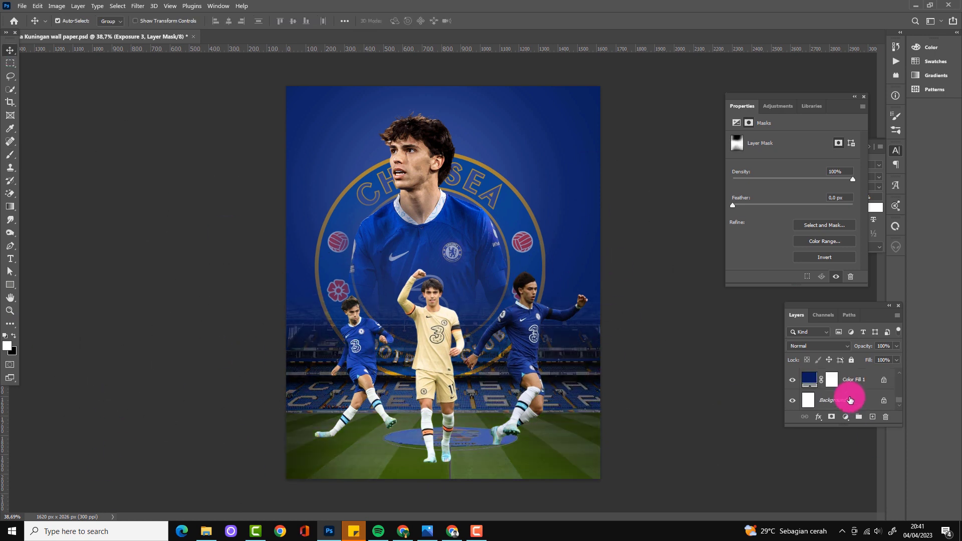
# Add a new grey-filled layer with Add Noise, blended in Linear Light.
pyautogui.click(873, 417)
pyautogui.click(22, 5)
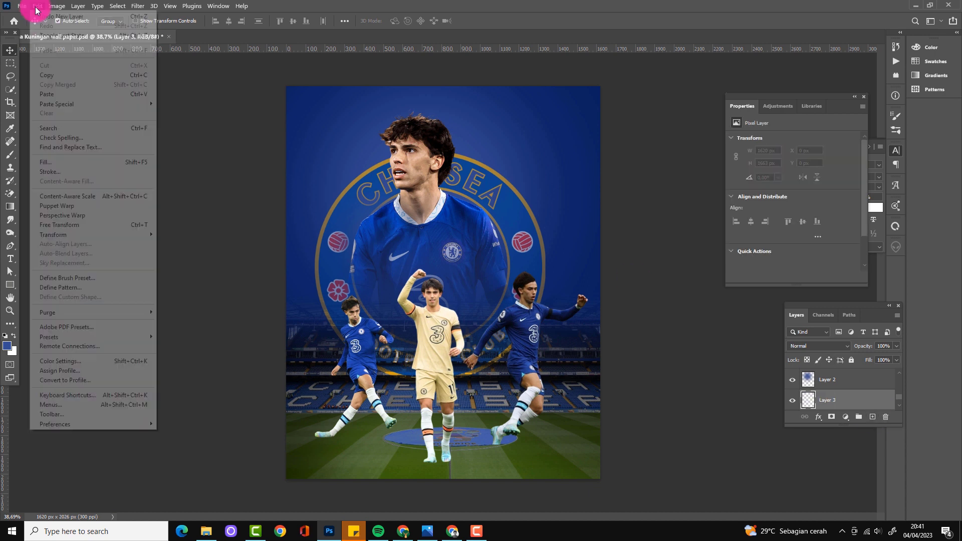
pyautogui.click(46, 162)
pyautogui.click(543, 130)
pyautogui.click(137, 5)
pyautogui.click(280, 189)
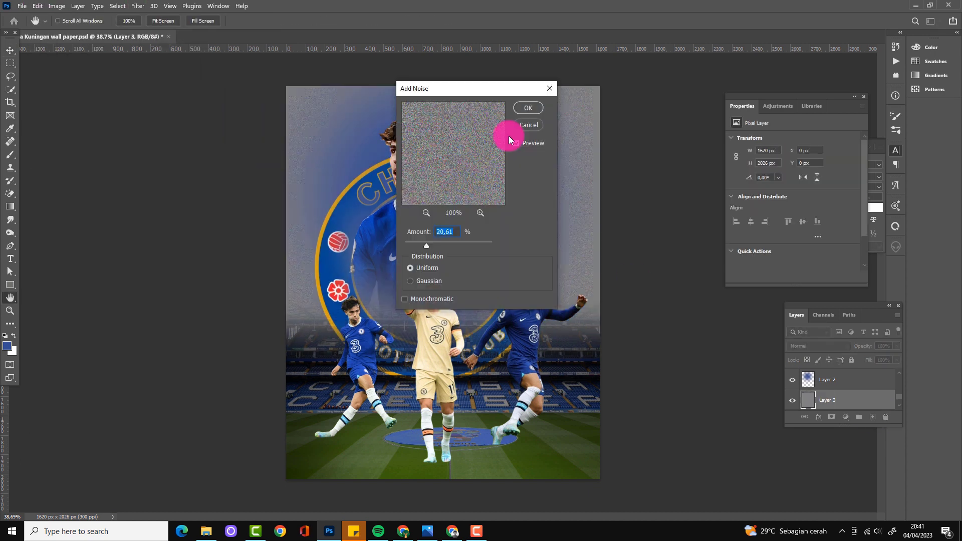
pyautogui.press('Return')
pyautogui.click(823, 346)
pyautogui.click(802, 425)
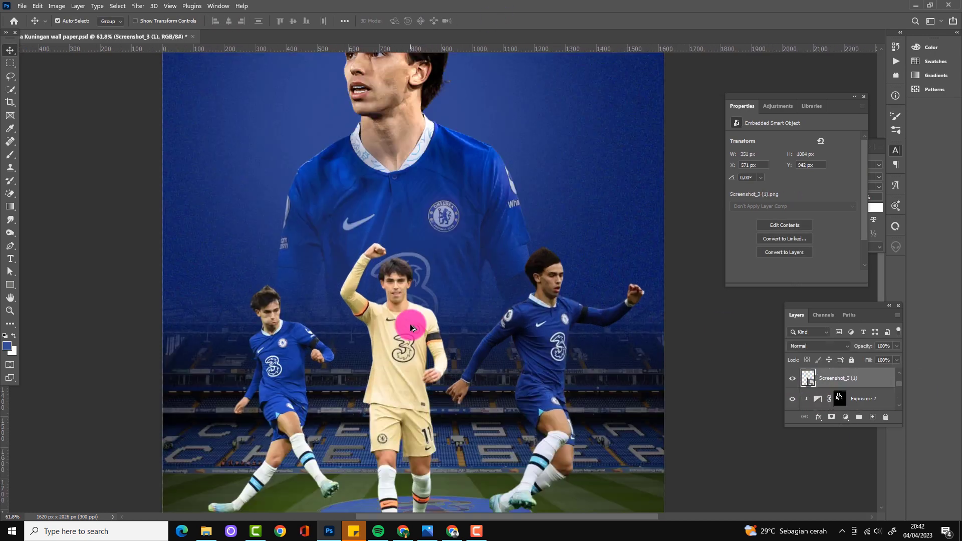
# Raise the centre player's contrast, texture and clarity with the Camera Raw filter.
pyautogui.click(138, 5)
pyautogui.click(155, 67)
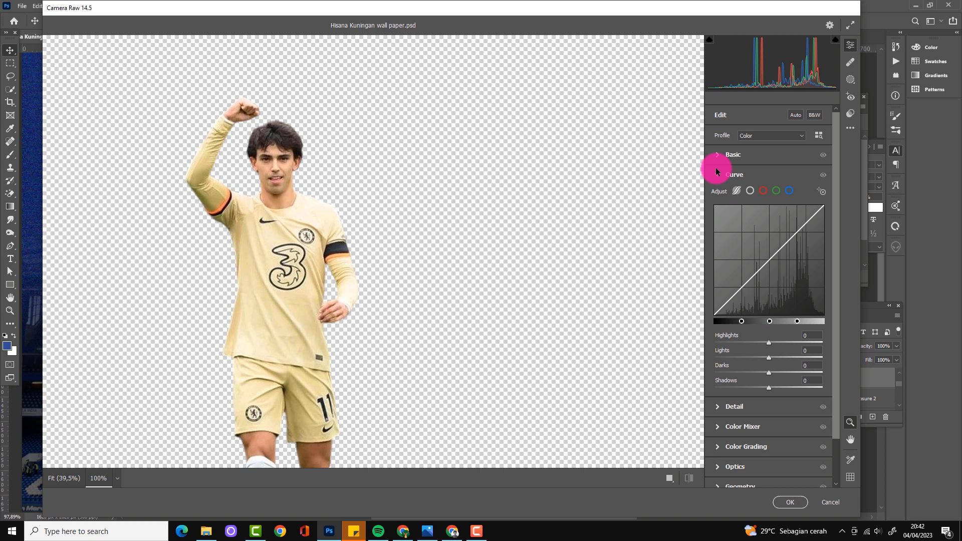
pyautogui.click(716, 155)
pyautogui.moveTo(768, 248)
pyautogui.mouseDown()
pyautogui.moveTo(789, 250)
pyautogui.moveTo(767, 282)
pyautogui.mouseUp()
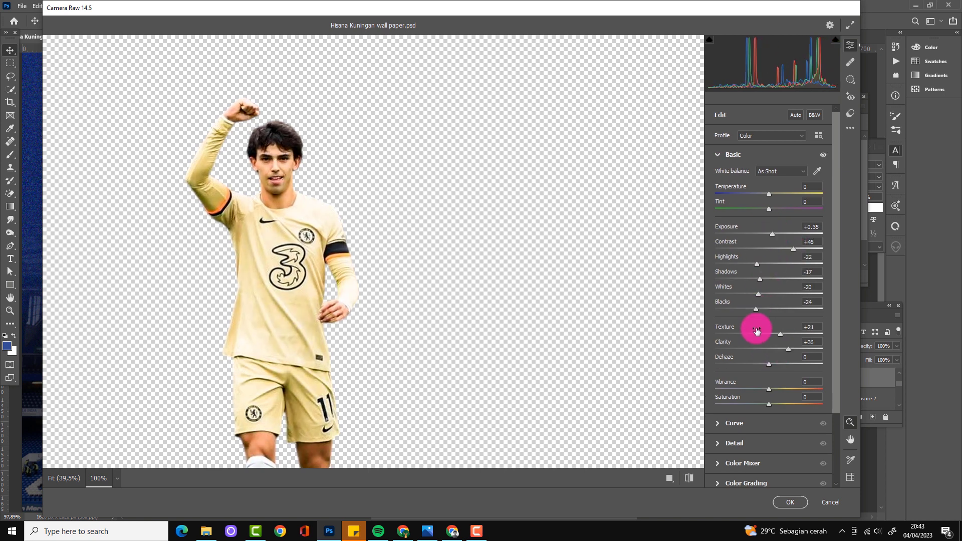
pyautogui.press('Return')
# Add a darkening Exposure layer with an inverted mask and paint shading onto the centre player.
pyautogui.click(845, 417)
pyautogui.click(866, 298)
pyautogui.moveTo(802, 165); pyautogui.dragTo(782, 164)
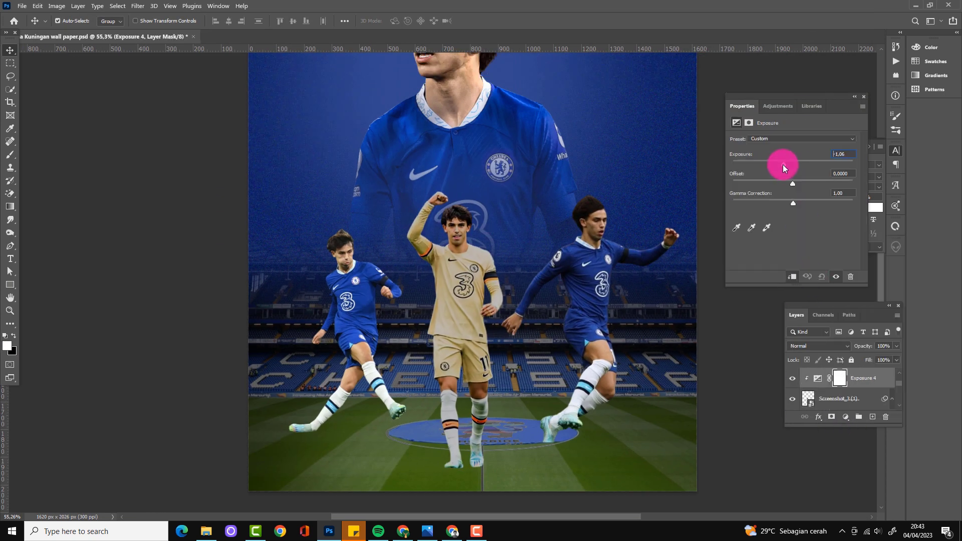
pyautogui.click(840, 378)
pyautogui.hotkey('ctrl', 'i')
pyautogui.click(10, 155)
pyautogui.moveTo(428, 338)
pyautogui.mouseDown()
pyautogui.moveTo(453, 359)
pyautogui.moveTo(441, 369)
pyautogui.moveTo(409, 273)
pyautogui.moveTo(507, 217)
pyautogui.mouseUp()
pyautogui.write('11')
pyautogui.scroll(3, 473, 339)
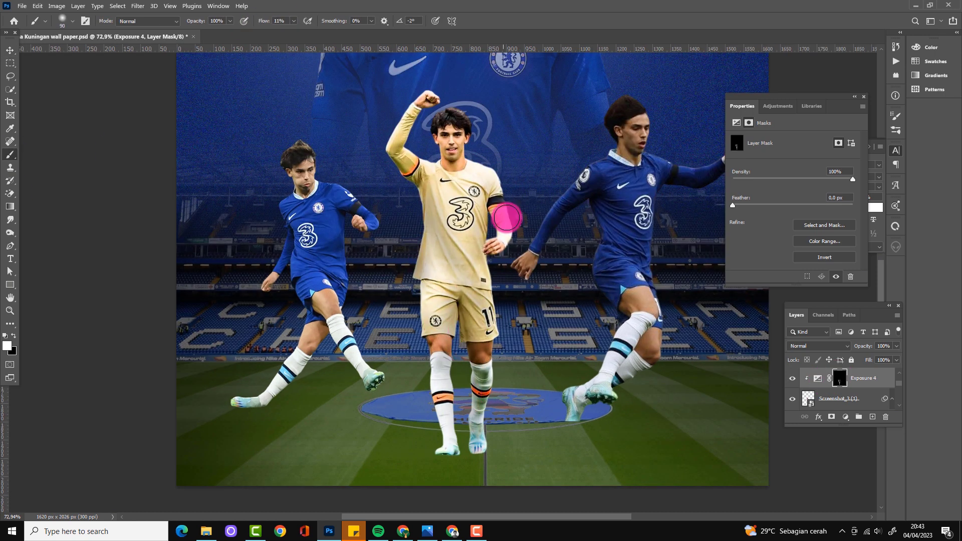
pyautogui.scroll(-3, 496, 357)
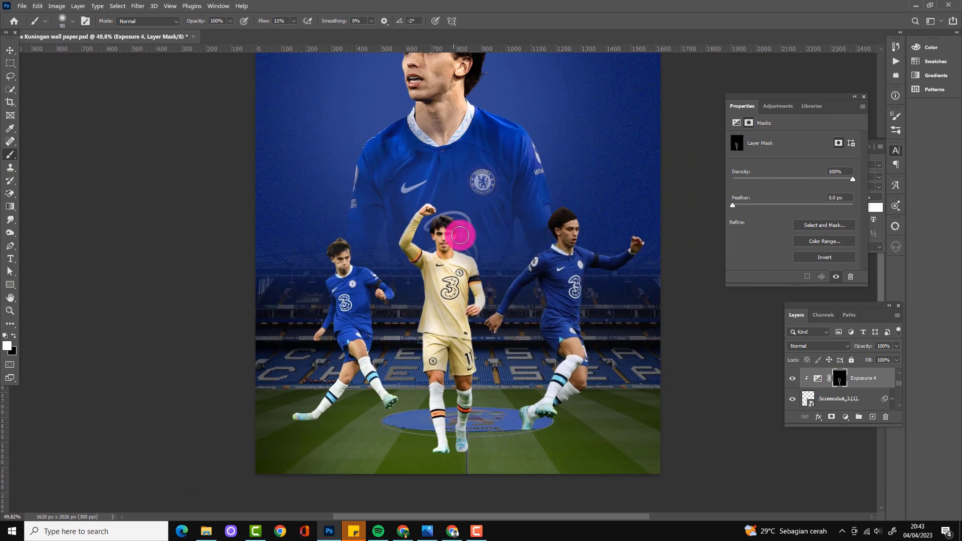
pyautogui.scroll(2, 498, 390)
# Add a brightening Exposure layer with an inverted mask and paint light onto the player's body.
pyautogui.click(846, 417)
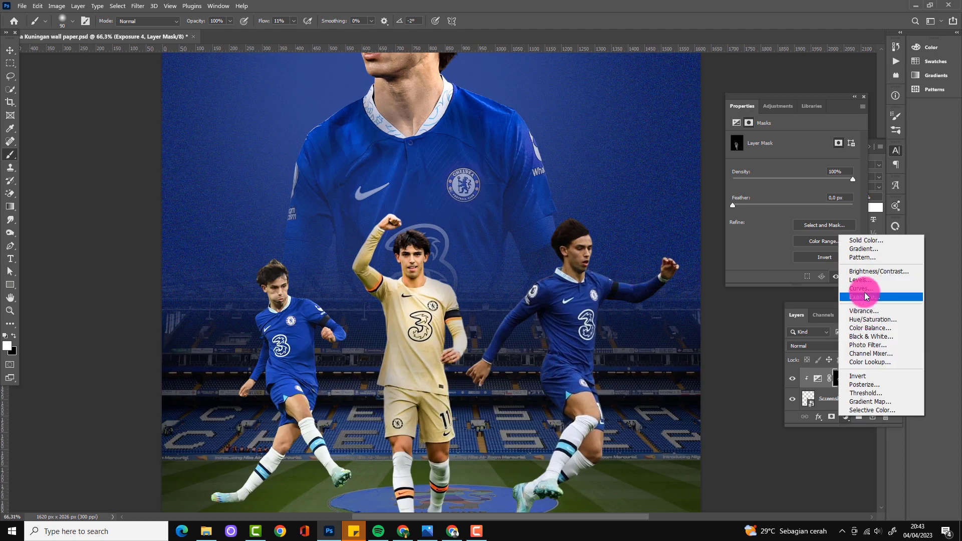
pyautogui.click(899, 289)
pyautogui.moveTo(795, 163); pyautogui.dragTo(807, 164)
pyautogui.click(841, 380)
pyautogui.hotkey('ctrl', 'i')
pyautogui.press('[')
pyautogui.scroll(1, 393, 329)
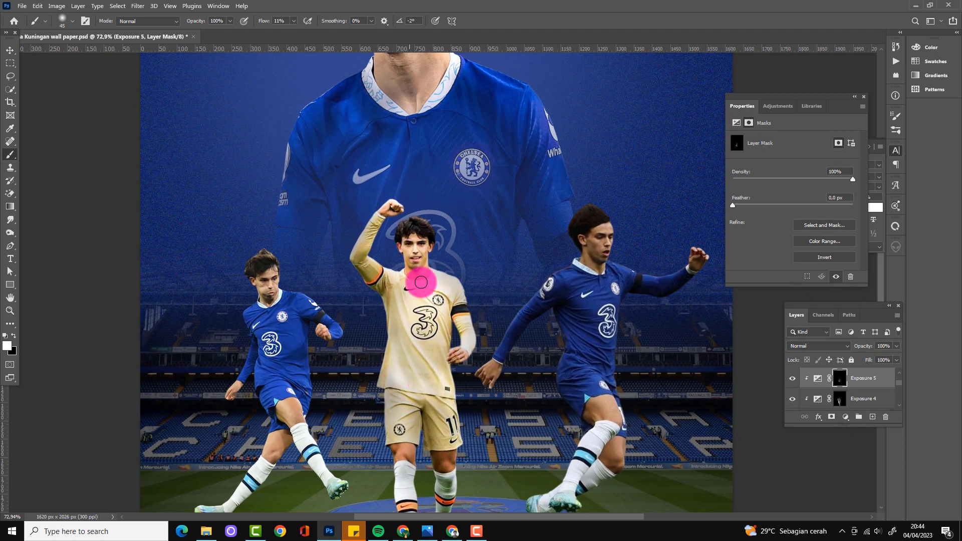
pyautogui.scroll(-3, 392, 325)
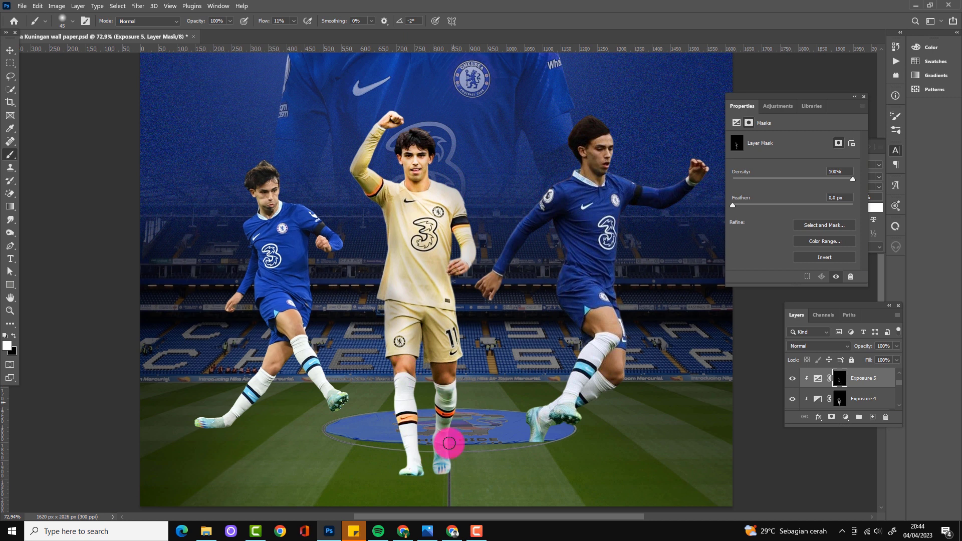
pyautogui.hotkey('ctrl', '0')
pyautogui.press('v')
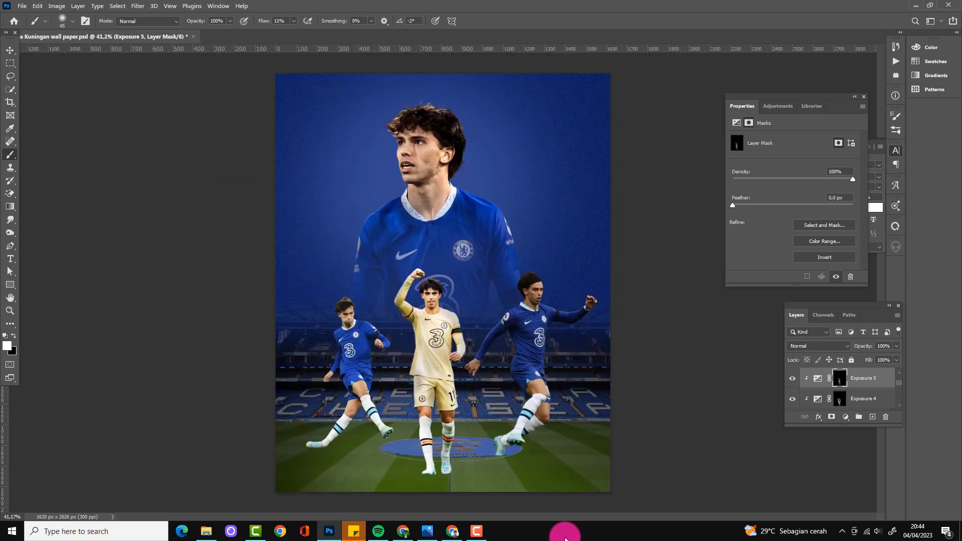
pyautogui.scroll(-3, 843, 389)
pyautogui.click(850, 399)
pyautogui.moveTo(858, 411); pyautogui.dragTo(872, 417)
# Squash the shadow layer flat beneath the centre player's feet with Free Transform.
pyautogui.press('Delete')
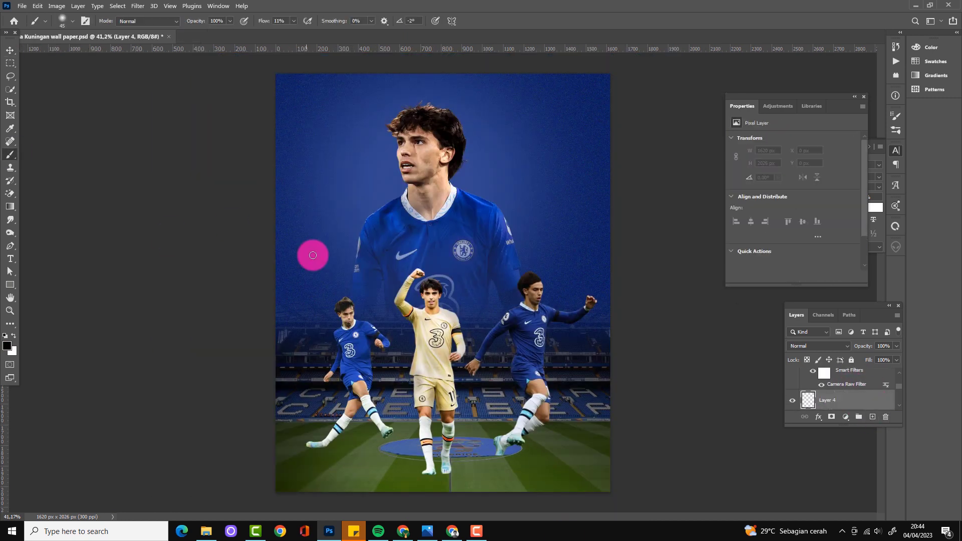
pyautogui.scroll(1, 311, 254)
pyautogui.hotkey('ctrl', 't')
pyautogui.moveTo(426, 468); pyautogui.dragTo(437, 447)
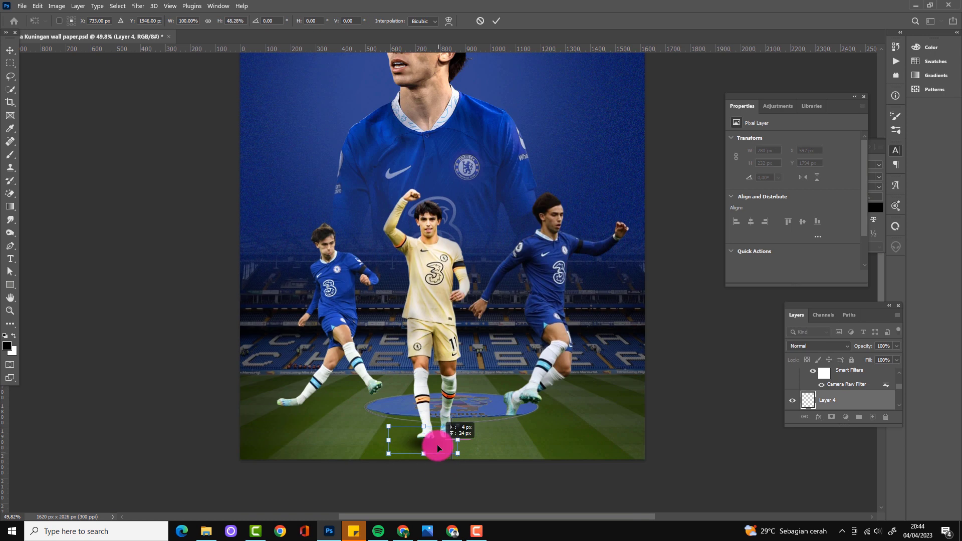
pyautogui.press('Return')
pyautogui.press('b')
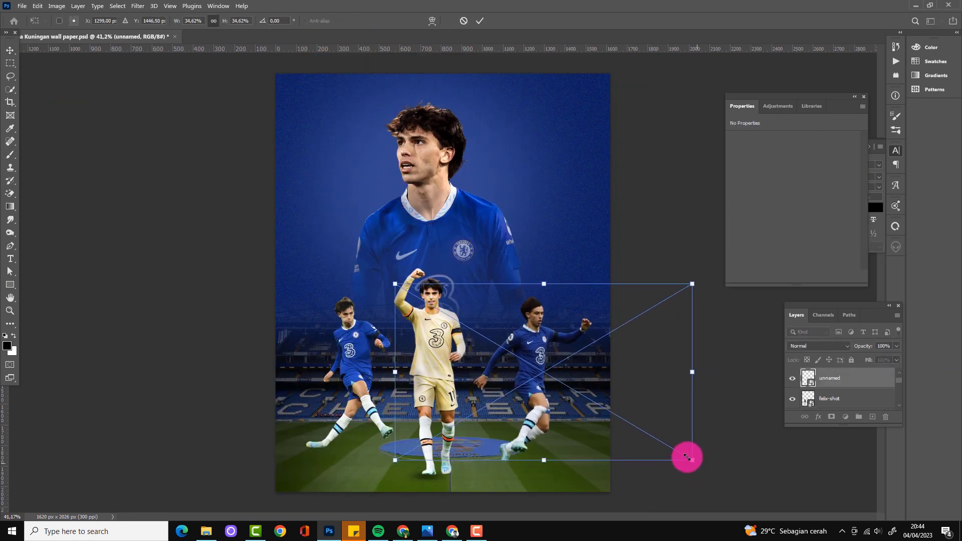
# Add a Levels adjustment clipped to the right-hand player's layer.
pyautogui.press('Return')
pyautogui.press('v')
pyautogui.click(551, 371)
pyautogui.scroll(3, 552, 372)
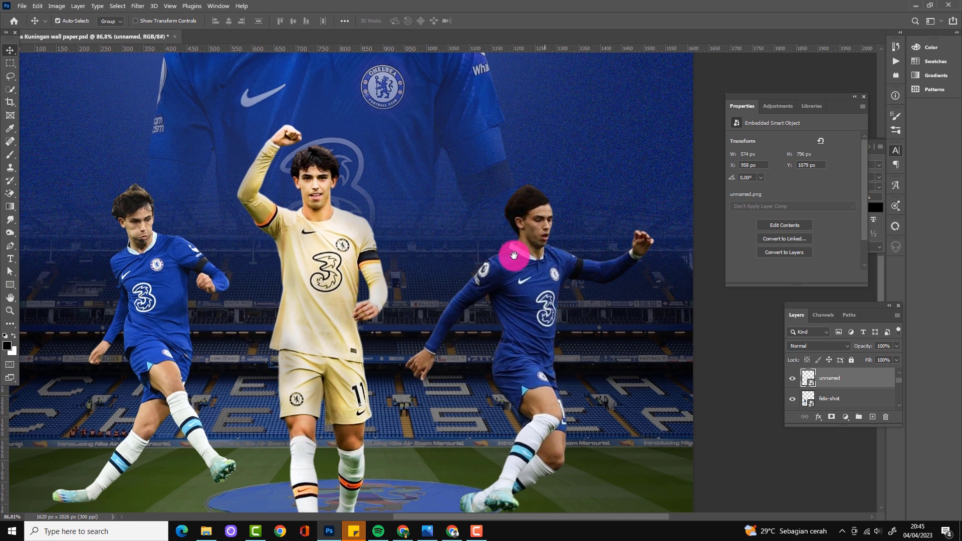
pyautogui.click(845, 416)
pyautogui.click(864, 286)
pyautogui.click(792, 276)
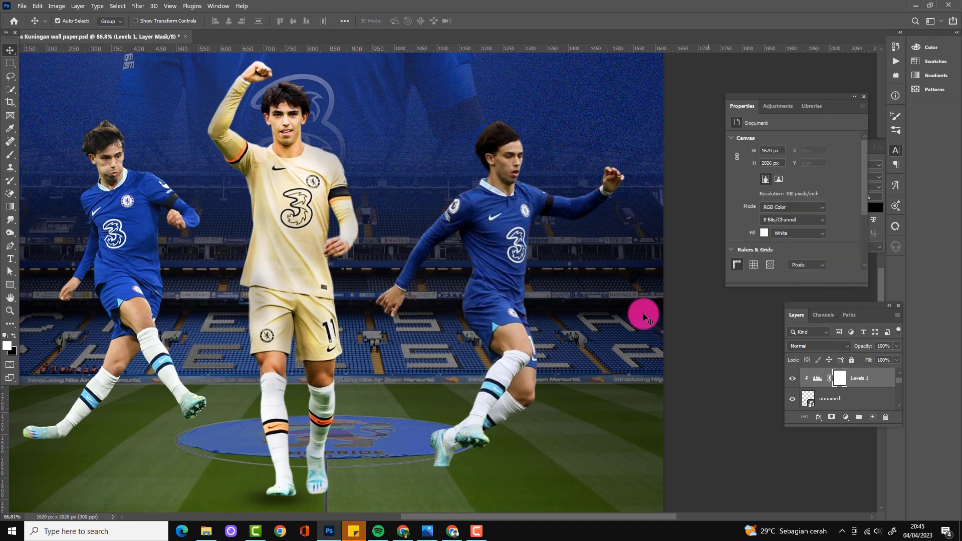
# Brighten the right player's exposure and contrast and add clarity in Camera Raw Filter.
pyautogui.scroll(-3, 533, 273)
pyautogui.click(533, 273)
pyautogui.click(137, 6)
pyautogui.click(155, 60)
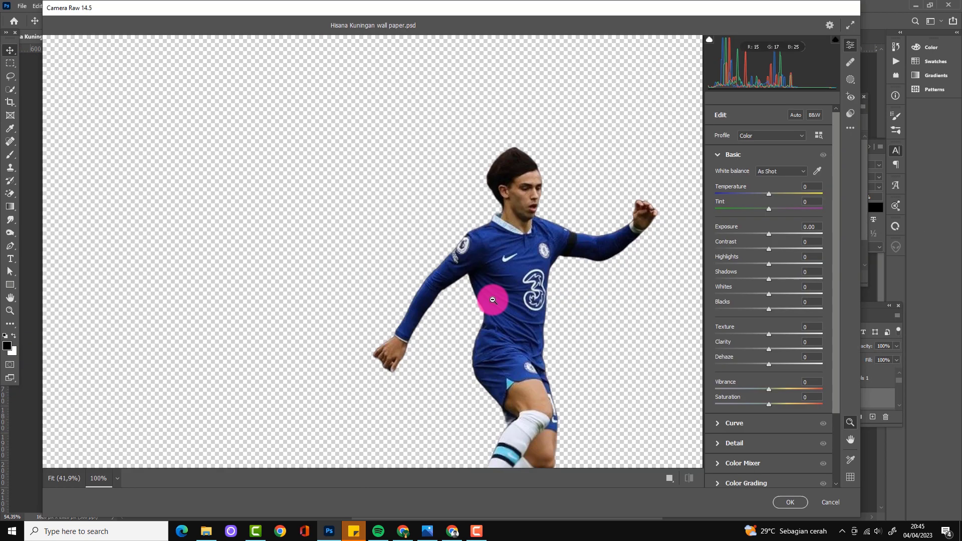
pyautogui.moveTo(769, 234); pyautogui.dragTo(778, 249)
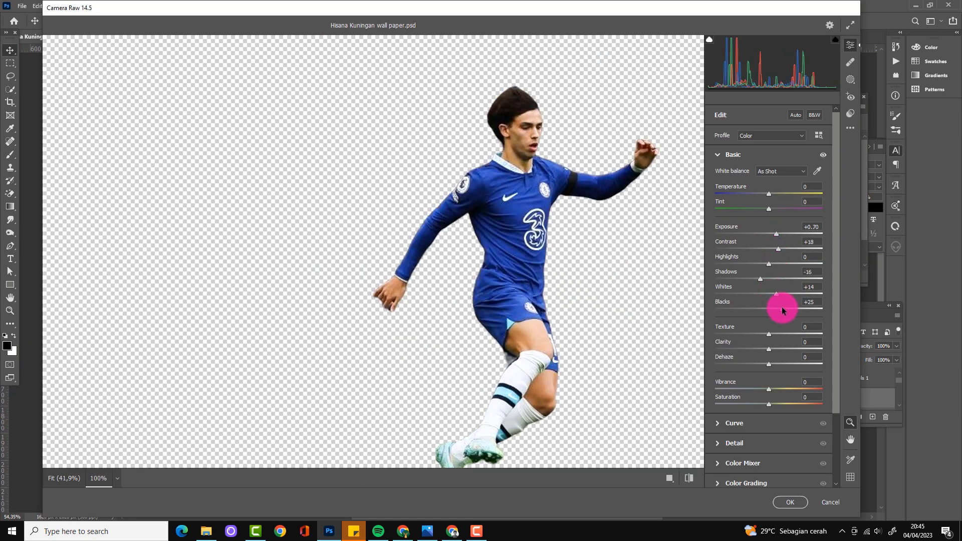
pyautogui.moveTo(769, 349); pyautogui.dragTo(794, 350)
pyautogui.click(790, 502)
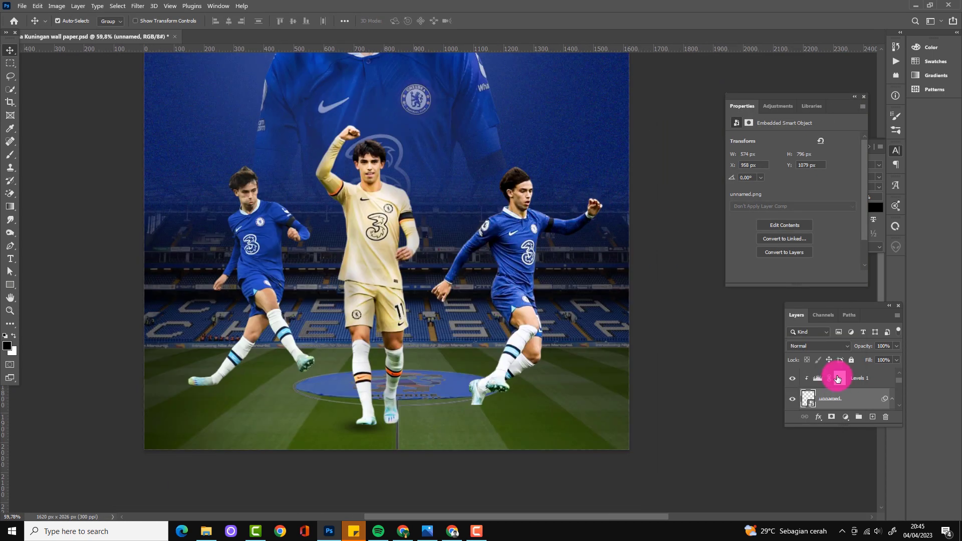
# Add a clipped Curves adjustment with a reshaped tone curve to the right player.
pyautogui.click(845, 417)
pyautogui.click(867, 293)
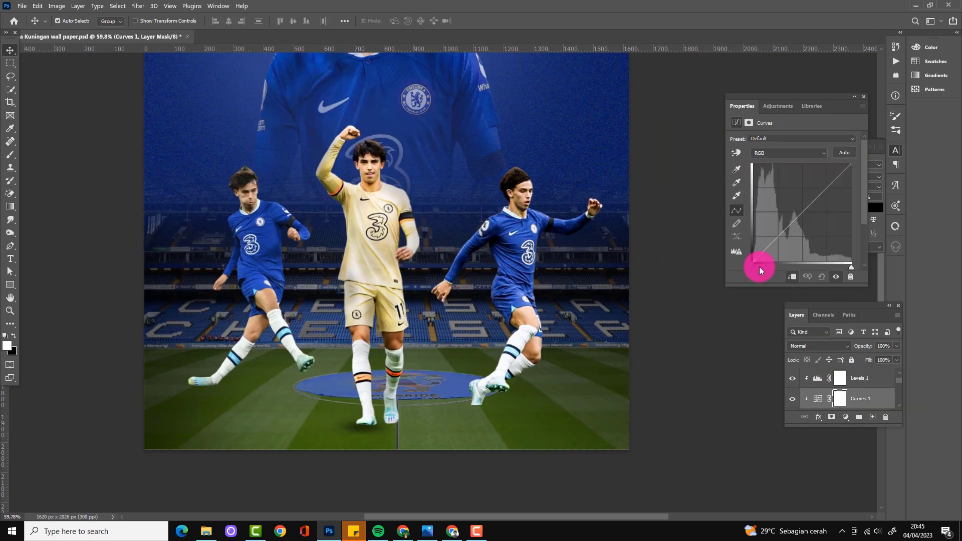
pyautogui.moveTo(759, 266); pyautogui.dragTo(816, 215)
pyautogui.click(839, 401)
pyautogui.press('b')
pyautogui.scroll(1, 528, 254)
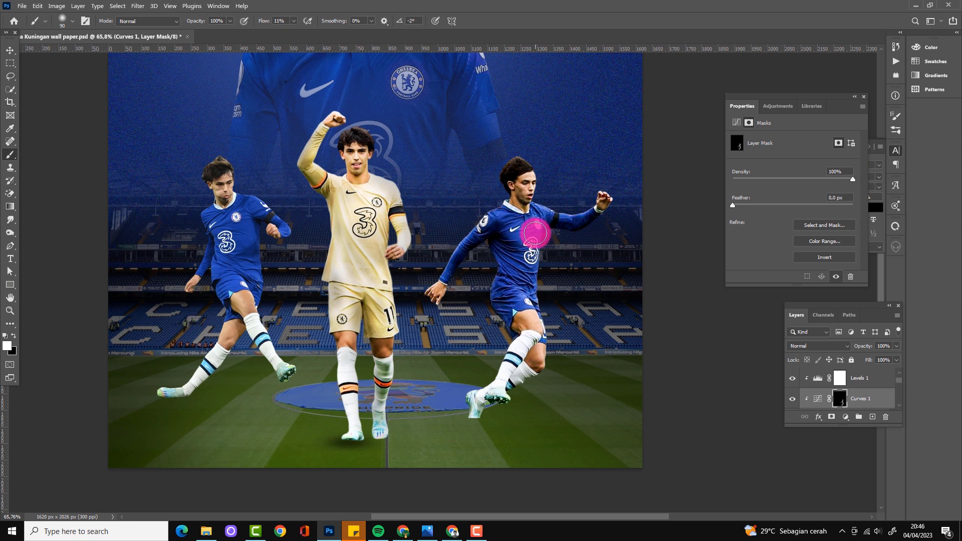
# Add a second Curves adjustment with a black mask and paint it onto the right player.
pyautogui.click(852, 423)
pyautogui.click(867, 293)
pyautogui.moveTo(792, 272); pyautogui.dragTo(807, 236)
pyautogui.hotkey('ctrl', 'i')
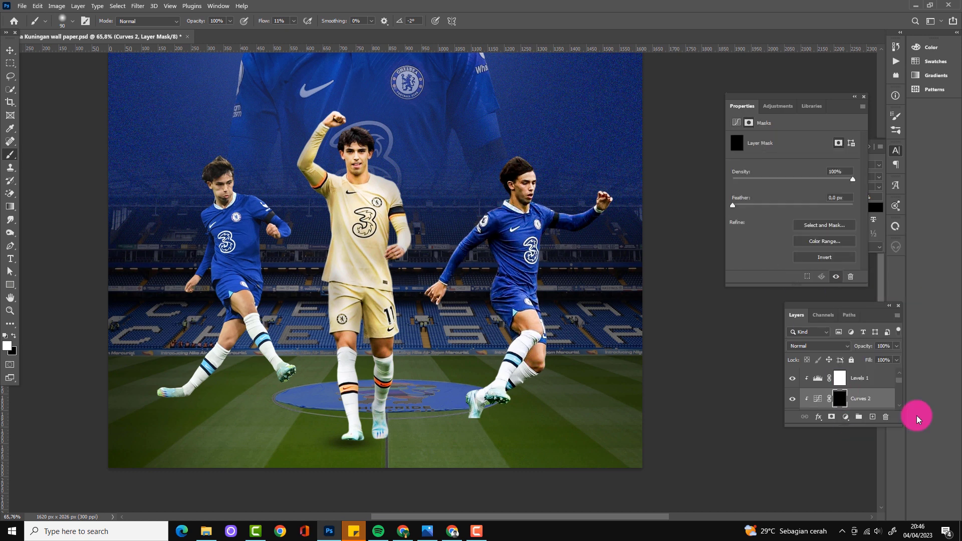
pyautogui.scroll(3, 515, 207)
pyautogui.moveTo(298, 35); pyautogui.dragTo(305, 31)
pyautogui.moveTo(628, 172)
pyautogui.mouseDown()
pyautogui.moveTo(406, 295)
pyautogui.moveTo(488, 266)
pyautogui.moveTo(523, 356)
pyautogui.mouseUp()
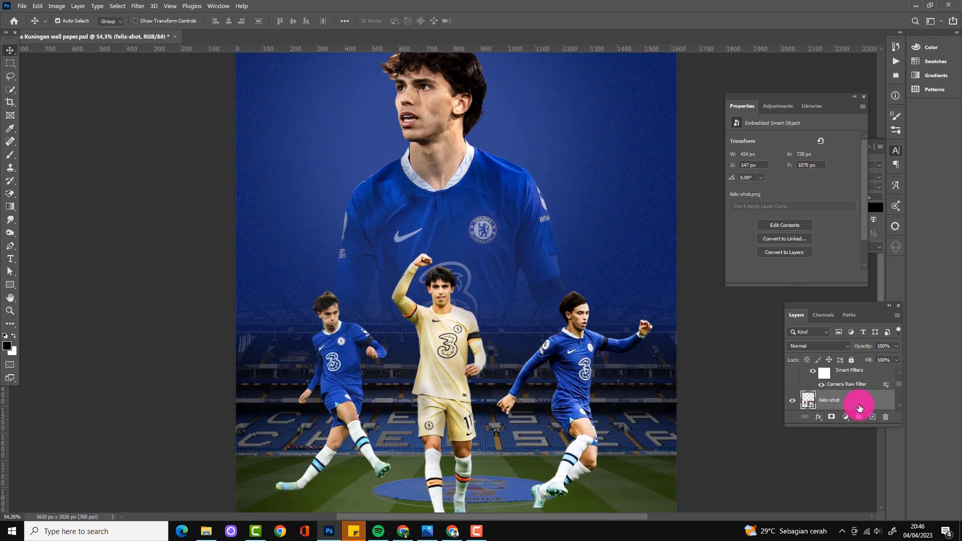
# Add a black-masked Exposure adjustment and paint it over the left player's body and head.
pyautogui.scroll(3, 667, 417)
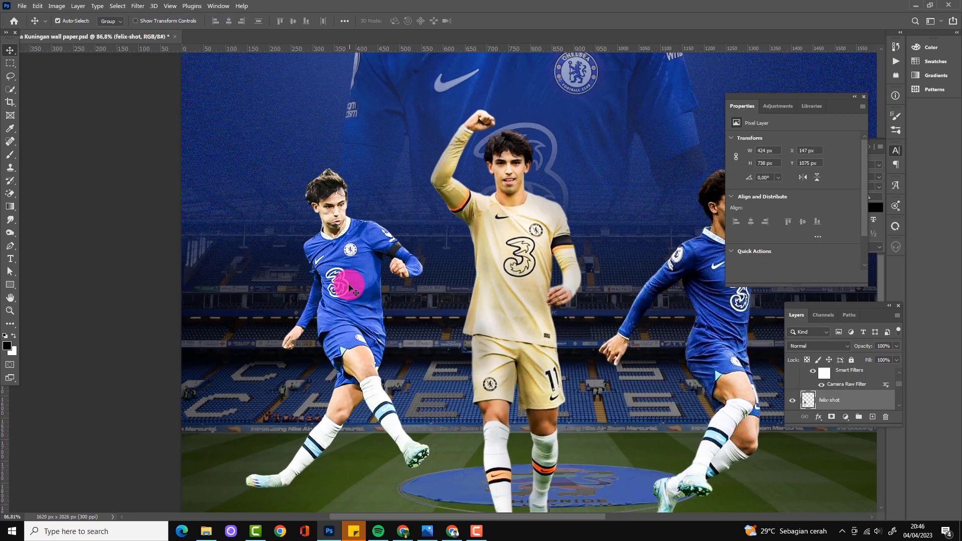
pyautogui.click(846, 417)
pyautogui.click(862, 295)
pyautogui.moveTo(793, 163); pyautogui.dragTo(794, 167)
pyautogui.hotkey('ctrl', 'i')
pyautogui.click(839, 400)
pyautogui.press('b')
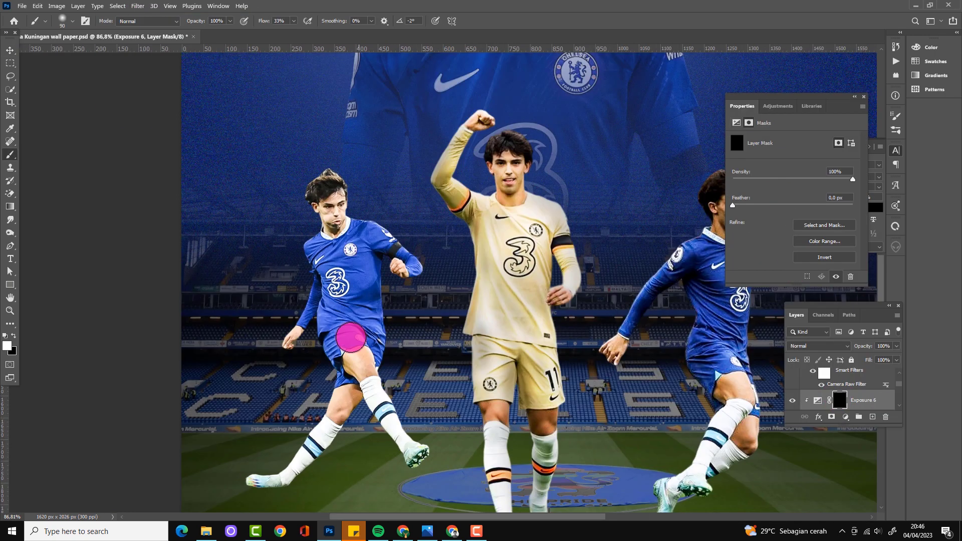
pyautogui.moveTo(316, 258)
pyautogui.mouseDown()
pyautogui.moveTo(344, 221)
pyautogui.moveTo(384, 437)
pyautogui.mouseUp()
pyautogui.moveTo(307, 483)
pyautogui.mouseDown()
pyautogui.moveTo(322, 247)
pyautogui.moveTo(311, 167)
pyautogui.mouseUp()
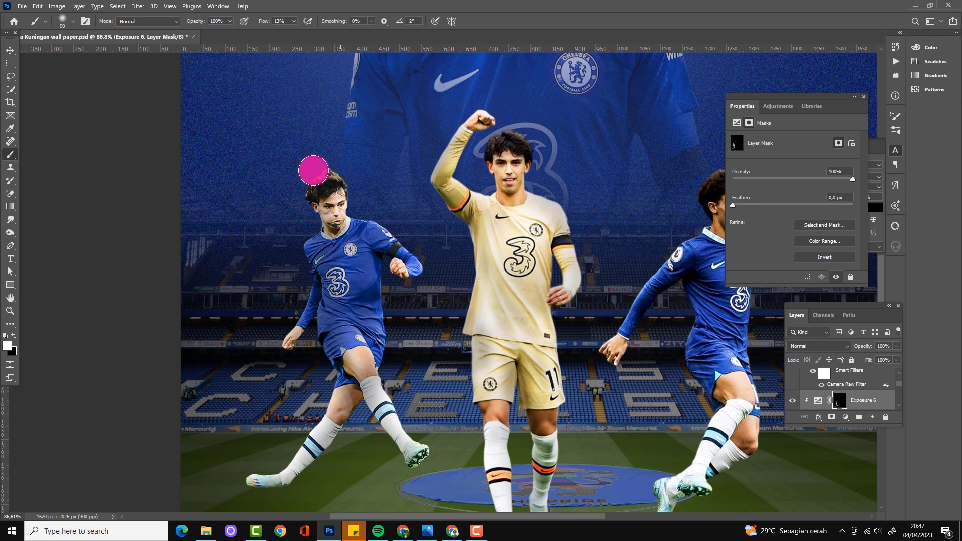
# Add a second Exposure adjustment with an inverted black mask, ready for painting.
pyautogui.scroll(-2, 501, 286)
pyautogui.click(846, 417)
pyautogui.click(862, 295)
pyautogui.click(840, 400)
pyautogui.hotkey('ctrl', 'i')
pyautogui.scroll(3, 400, 241)
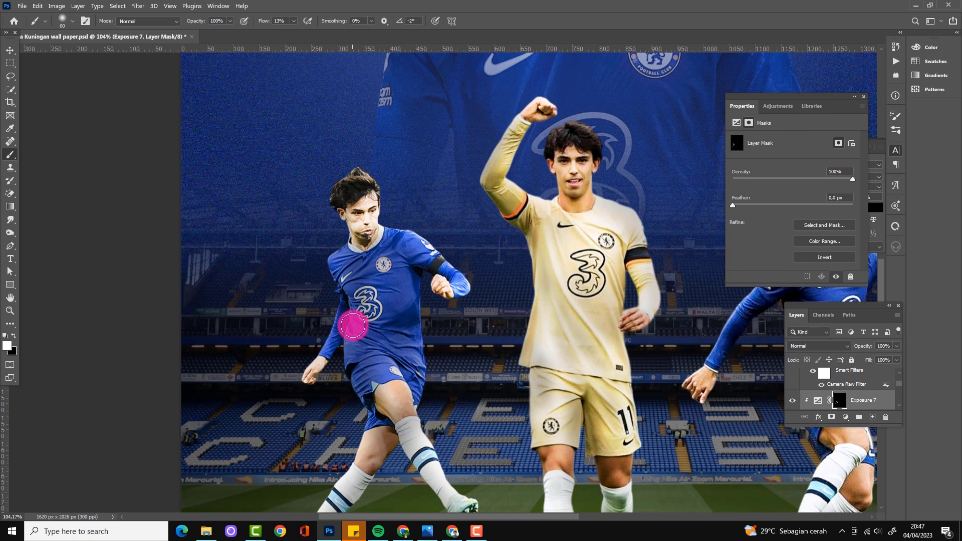
pyautogui.scroll(-3, 398, 281)
pyautogui.scroll(-3, 329, 286)
pyautogui.click(11, 50)
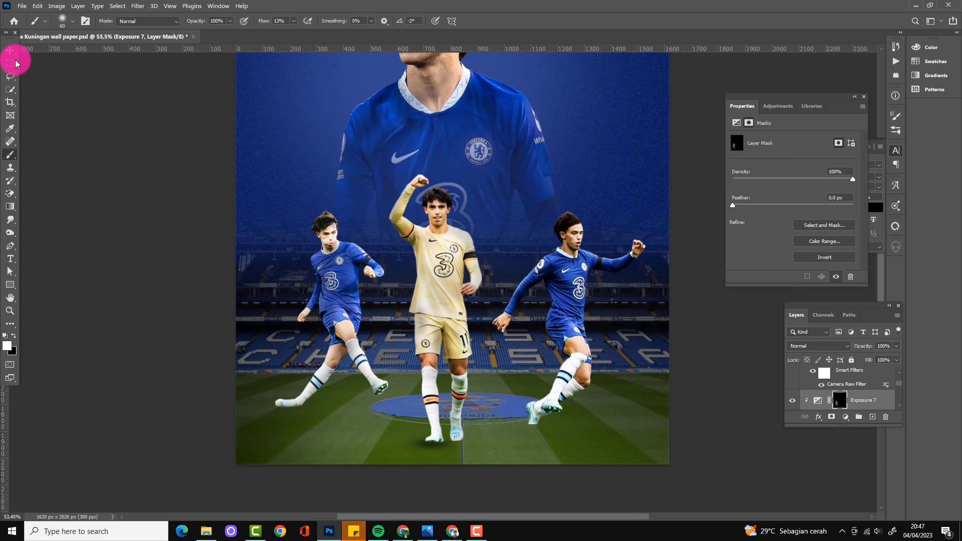
pyautogui.click(821, 396)
pyautogui.press('b')
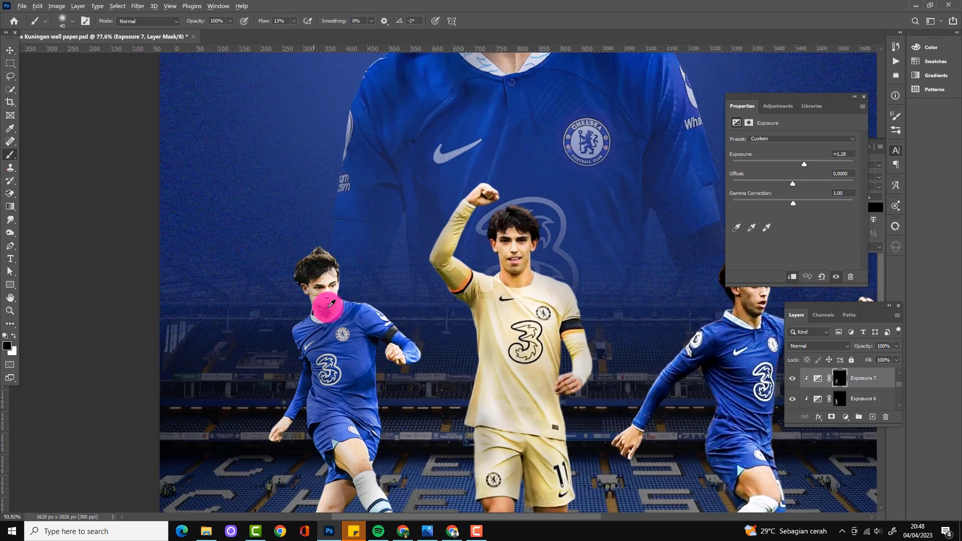
pyautogui.scroll(2, 326, 285)
pyautogui.scroll(-5, 332, 278)
# Set Selective Color 1's colour range to Blacks.
pyautogui.press('v')
pyautogui.scroll(-1, 858, 401)
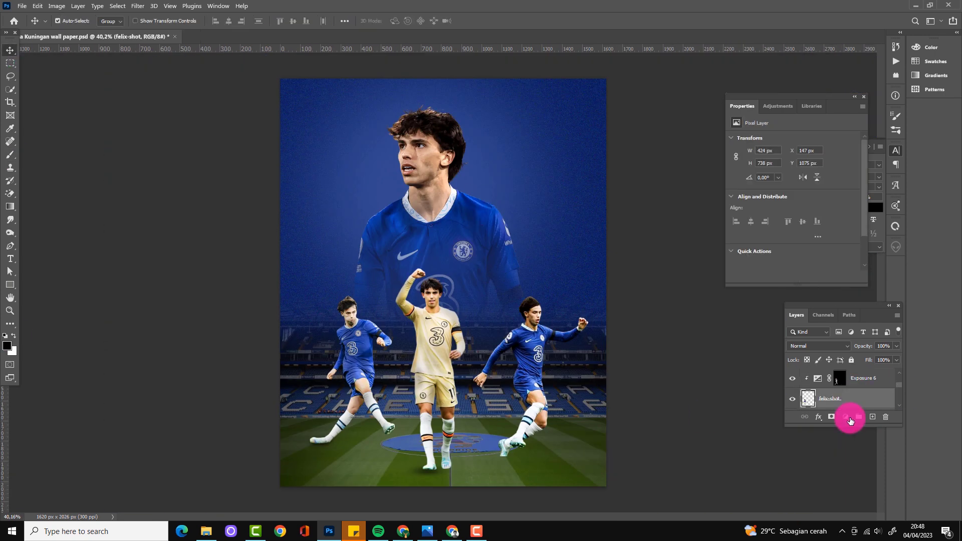
pyautogui.click(858, 408)
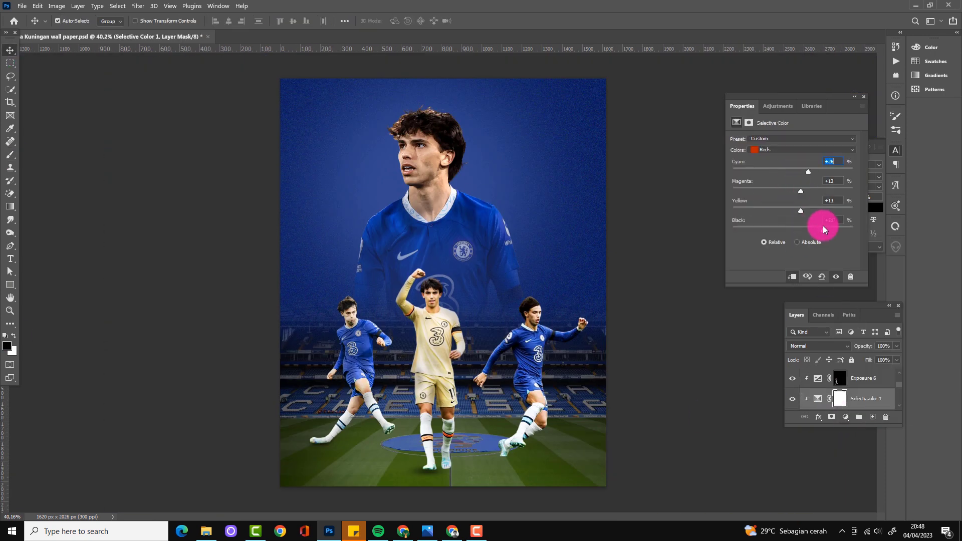
pyautogui.click(777, 151)
pyautogui.click(788, 223)
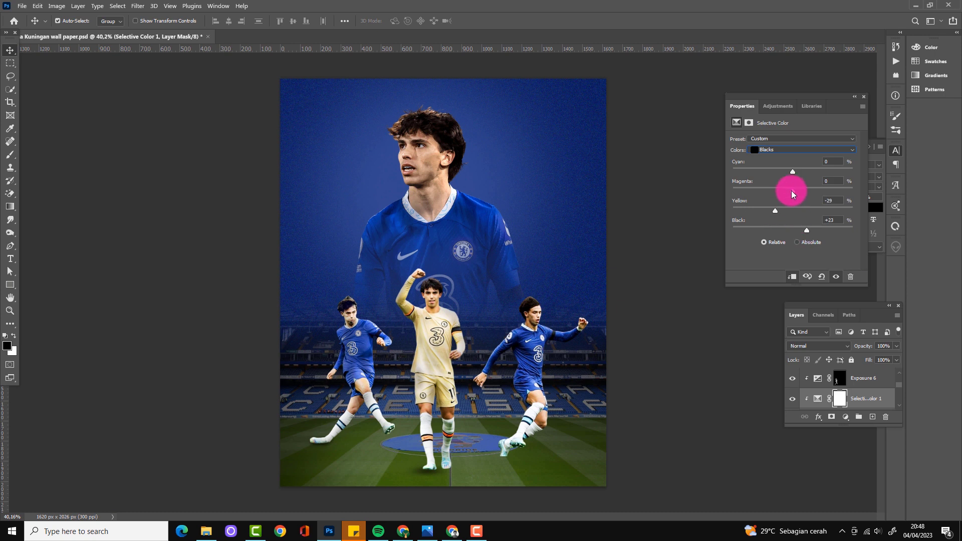
# Move the LineTexture layer down to sit just above Color Fill 1.
pyautogui.click(702, 336)
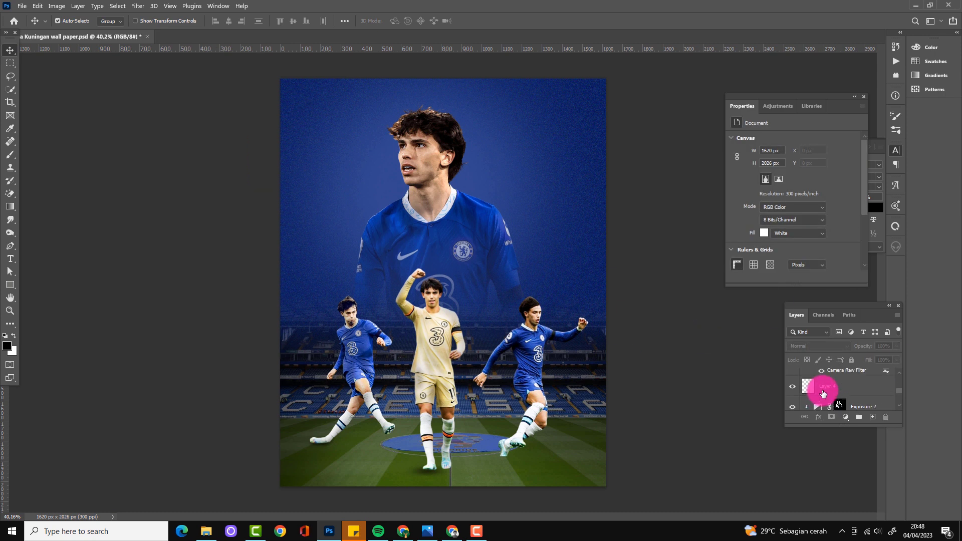
pyautogui.click(833, 399)
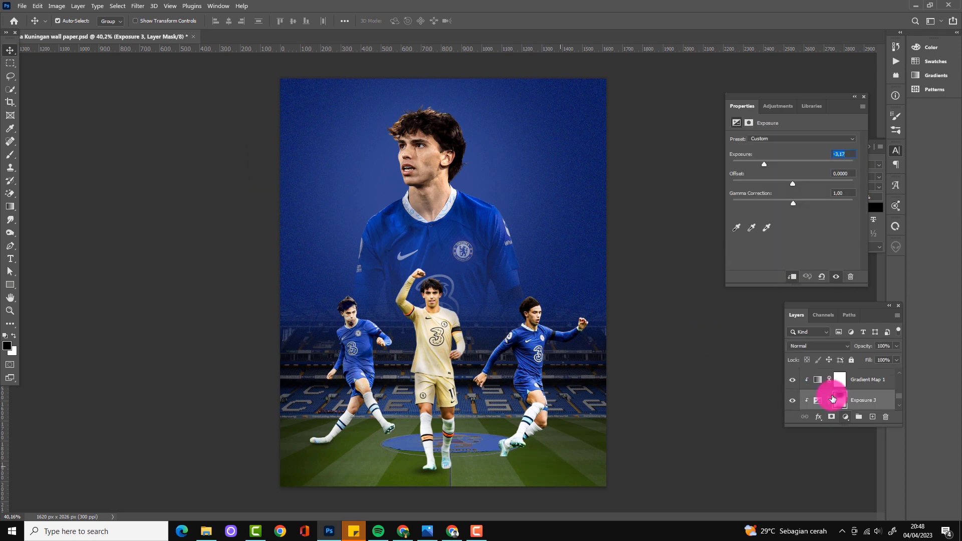
pyautogui.moveTo(799, 381)
pyautogui.mouseDown()
pyautogui.moveTo(858, 384)
pyautogui.moveTo(820, 413)
pyautogui.moveTo(822, 396)
pyautogui.mouseUp()
pyautogui.hotkey('ctrl', 't')
# Show the João Félix text layer and move it to the poster's bottom.
pyautogui.click(477, 21)
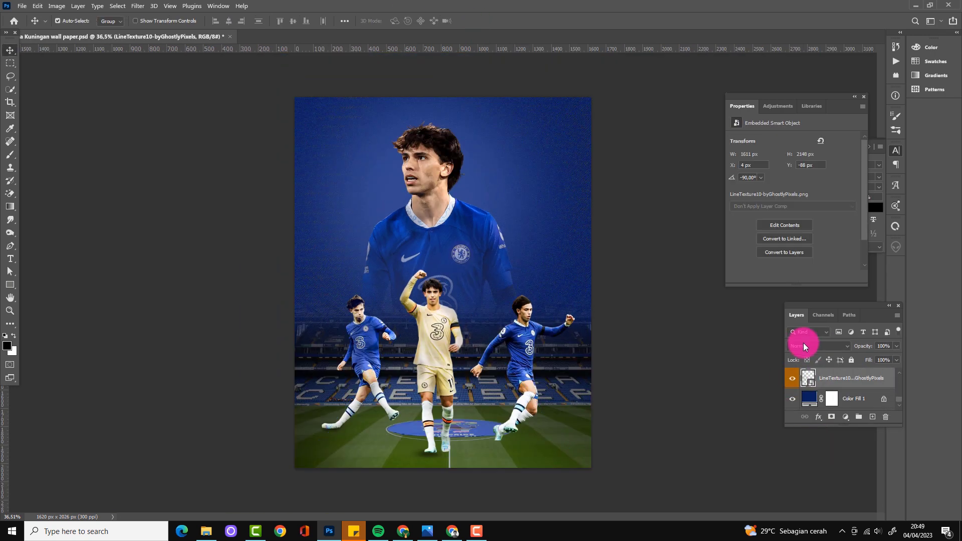
pyautogui.click(804, 346)
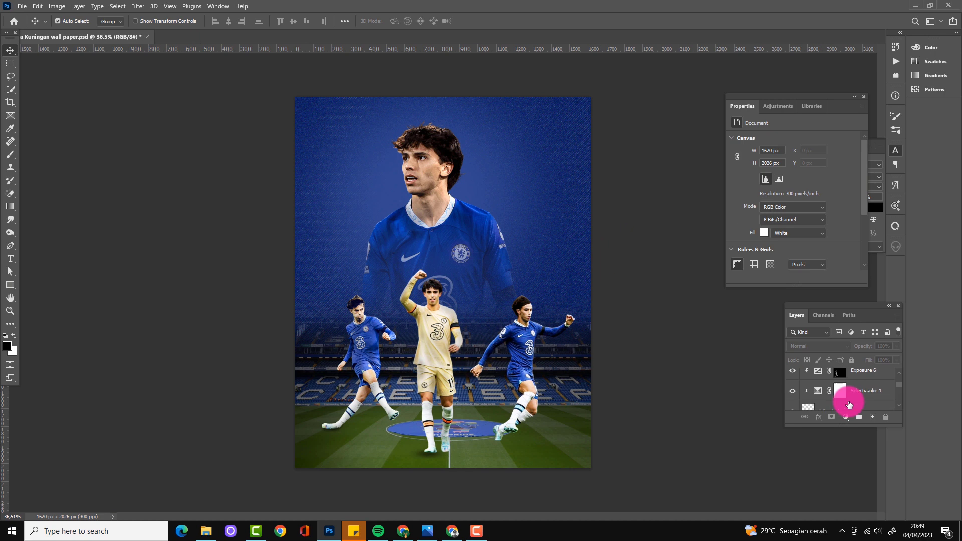
pyautogui.click(791, 378)
pyautogui.moveTo(450, 210); pyautogui.dragTo(441, 421)
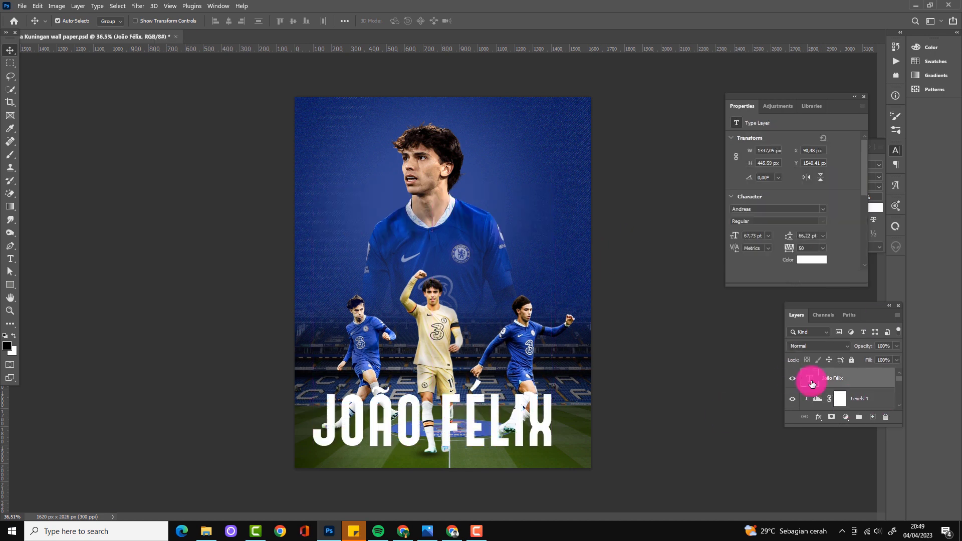
# Reorder the João Félix layer to sit among the player layers.
pyautogui.moveTo(813, 382)
pyautogui.mouseDown()
pyautogui.moveTo(812, 428)
pyautogui.moveTo(813, 399)
pyautogui.moveTo(854, 396)
pyautogui.mouseUp()
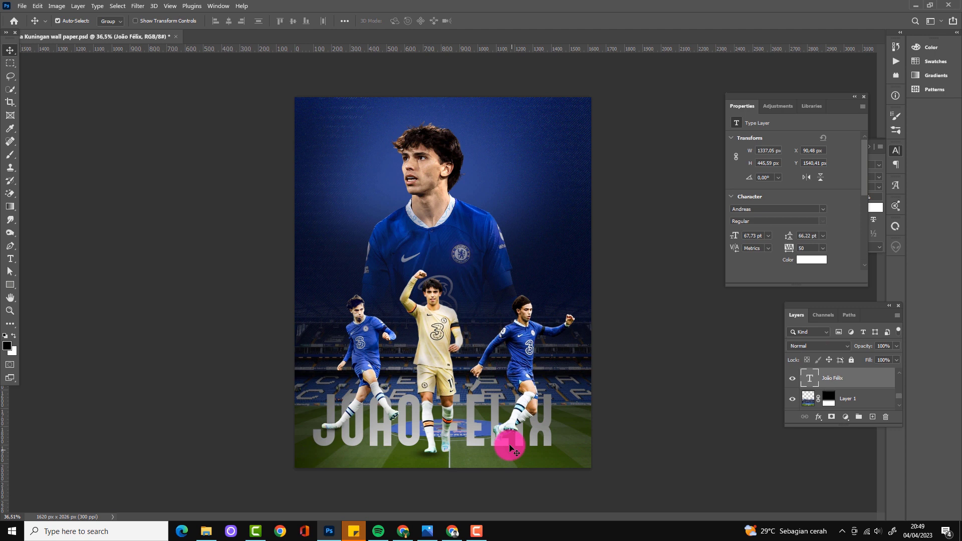
pyautogui.scroll(2, 510, 351)
pyautogui.hotkey('ctrl', '[')
pyautogui.moveTo(815, 405)
pyautogui.mouseDown()
pyautogui.moveTo(824, 375)
pyautogui.moveTo(622, 317)
pyautogui.moveTo(404, 189)
pyautogui.moveTo(461, 423)
pyautogui.mouseUp()
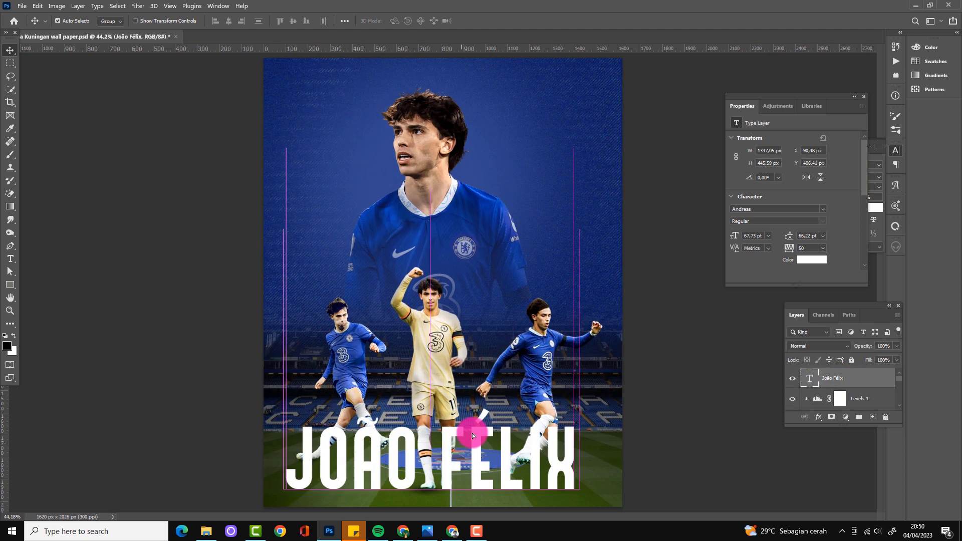
pyautogui.scroll(-1, 413, 414)
pyautogui.moveTo(807, 419); pyautogui.dragTo(816, 380)
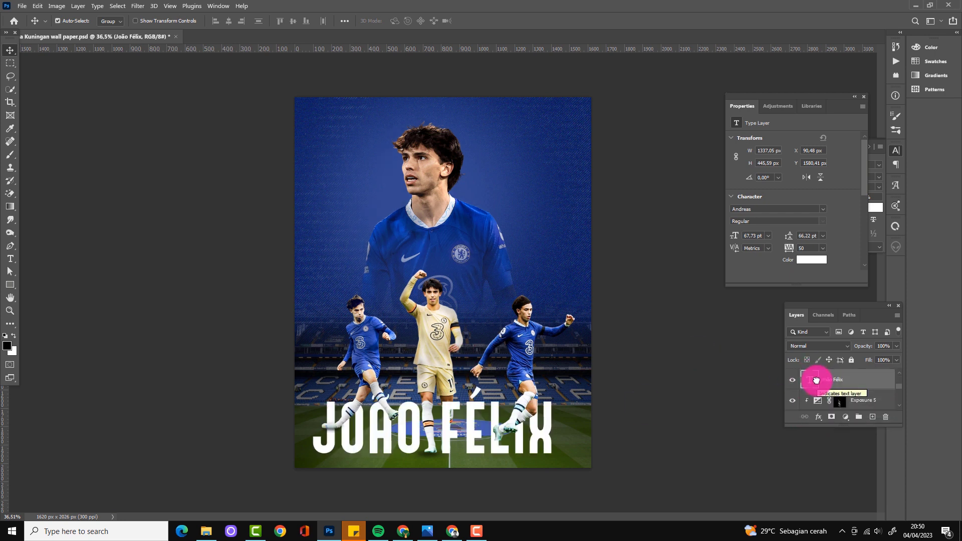
# Convert the name text to a Smart Object and widen its bottom with a perspective transform.
pyautogui.hotkey('ctrl', 't')
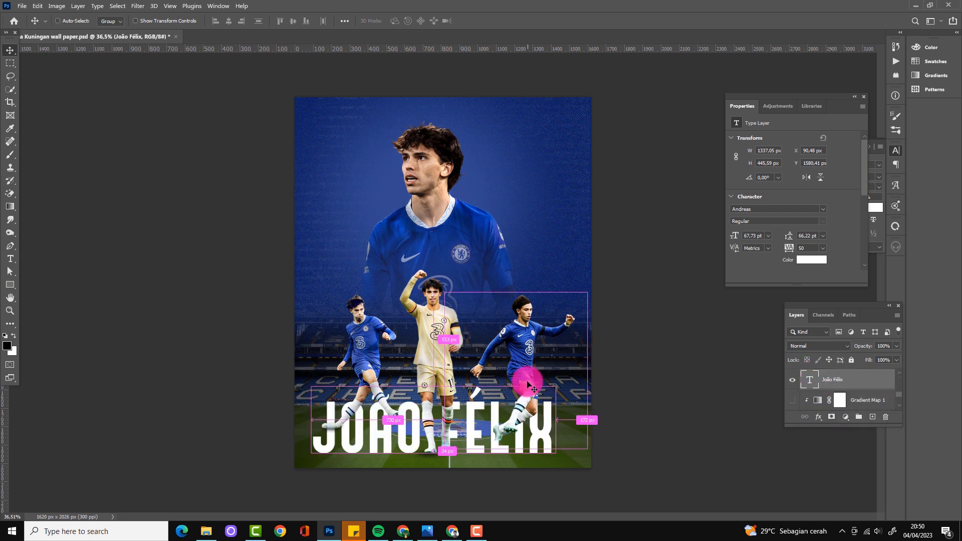
pyautogui.rightClick(874, 379)
pyautogui.click(764, 198)
pyautogui.hotkey('ctrl', 't')
pyautogui.rightClick(441, 246)
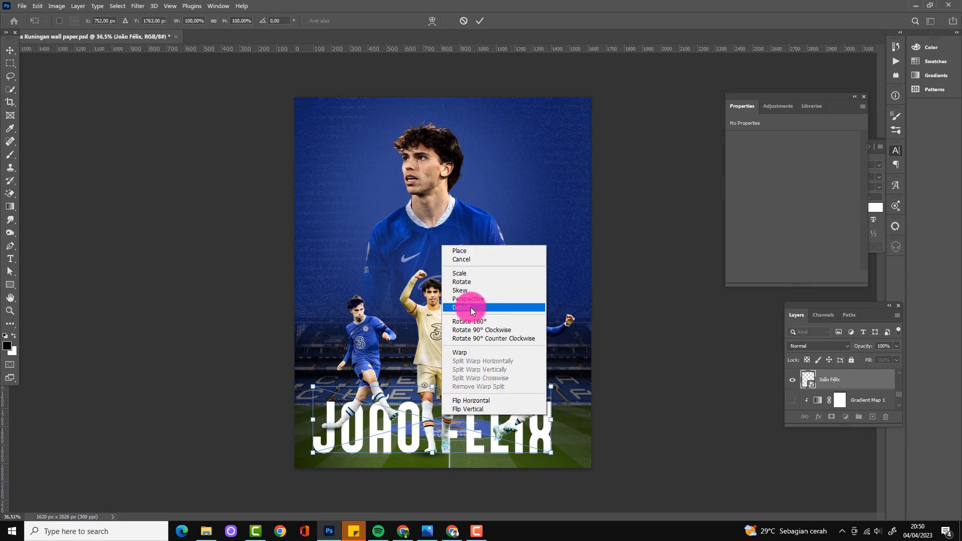
pyautogui.click(470, 307)
pyautogui.moveTo(313, 452); pyautogui.dragTo(296, 461)
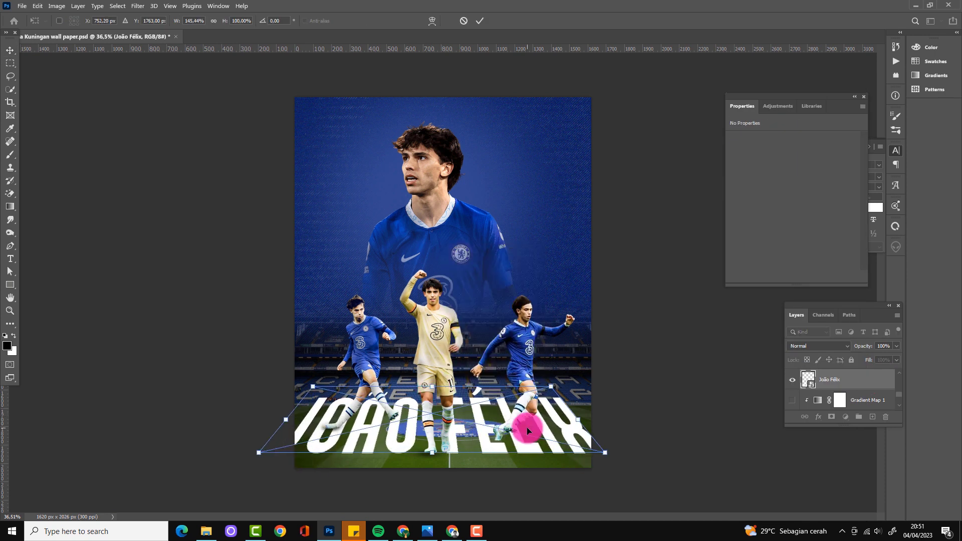
pyautogui.click(479, 20)
pyautogui.moveTo(579, 397); pyautogui.dragTo(570, 446)
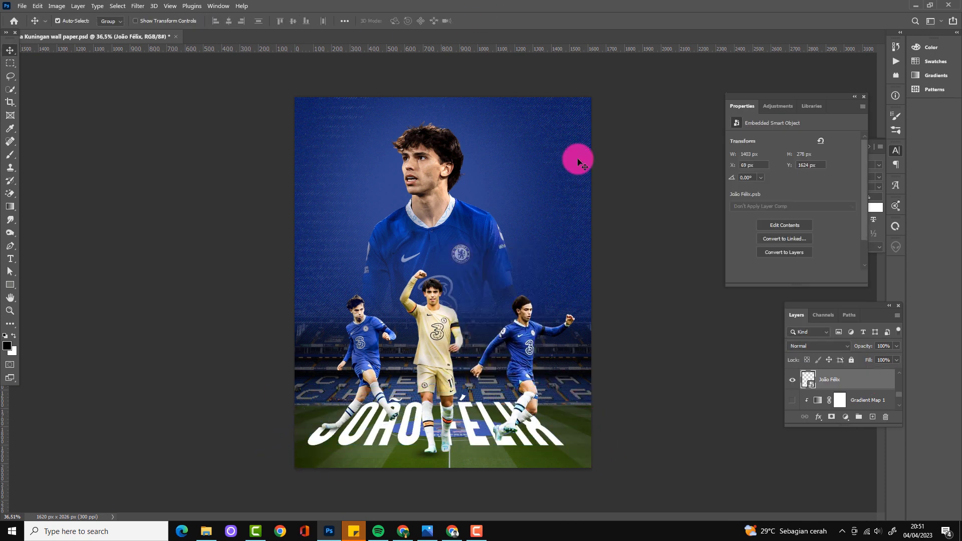
# Give the name a dark blue drop shadow and add a Gradient Map adjustment.
pyautogui.click(818, 416)
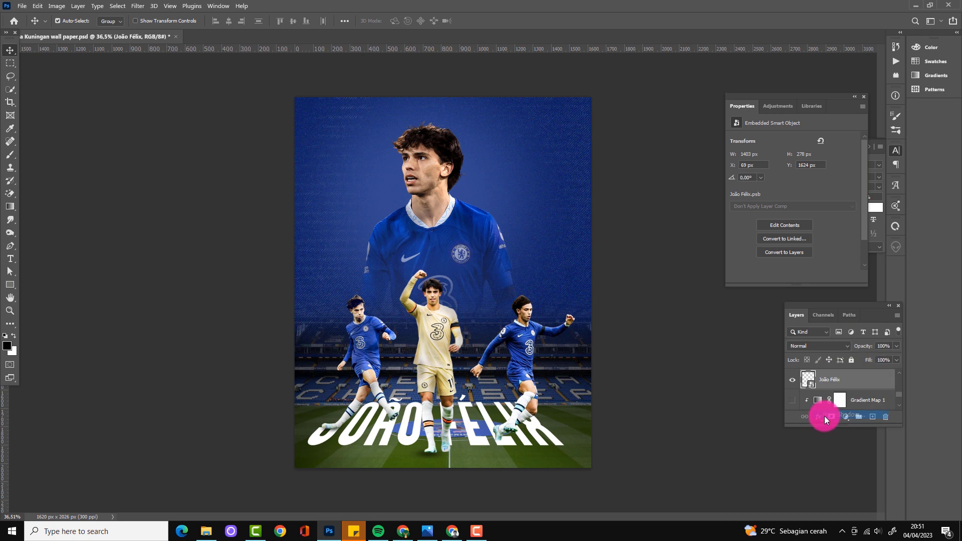
pyautogui.click(784, 179)
pyautogui.click(485, 245)
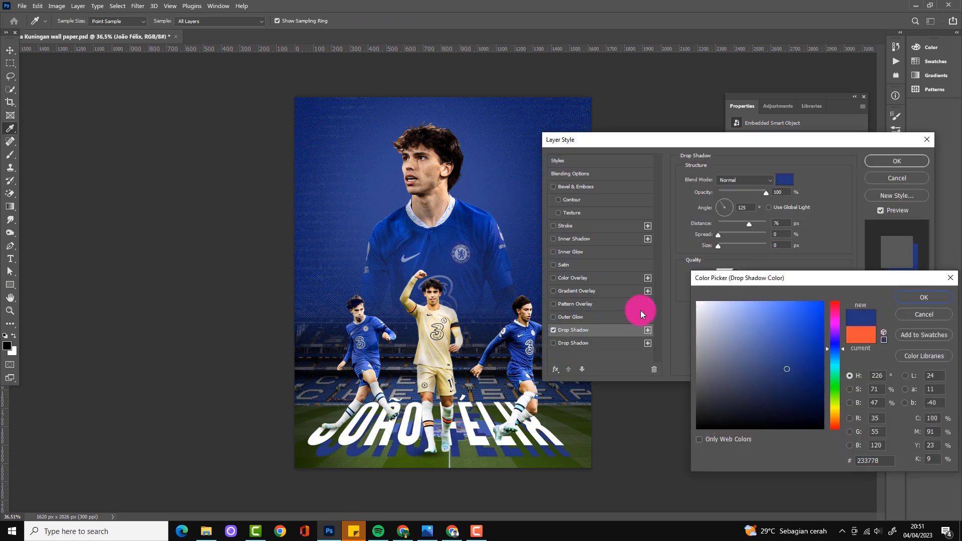
pyautogui.click(909, 297)
pyautogui.moveTo(718, 245); pyautogui.dragTo(729, 243)
pyautogui.click(897, 161)
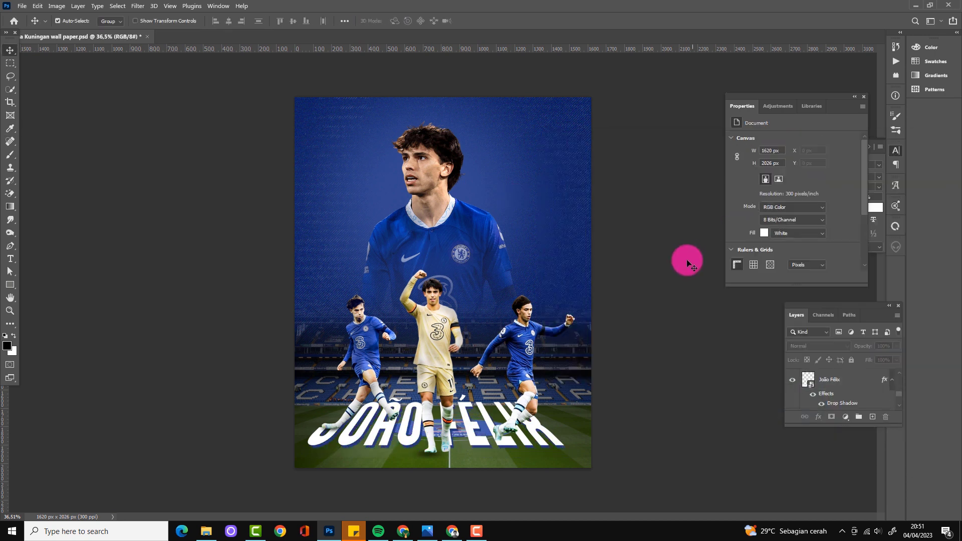
pyautogui.click(845, 416)
pyautogui.click(864, 403)
# Set the gradient map's stops to dark blue and pale cream.
pyautogui.click(732, 163)
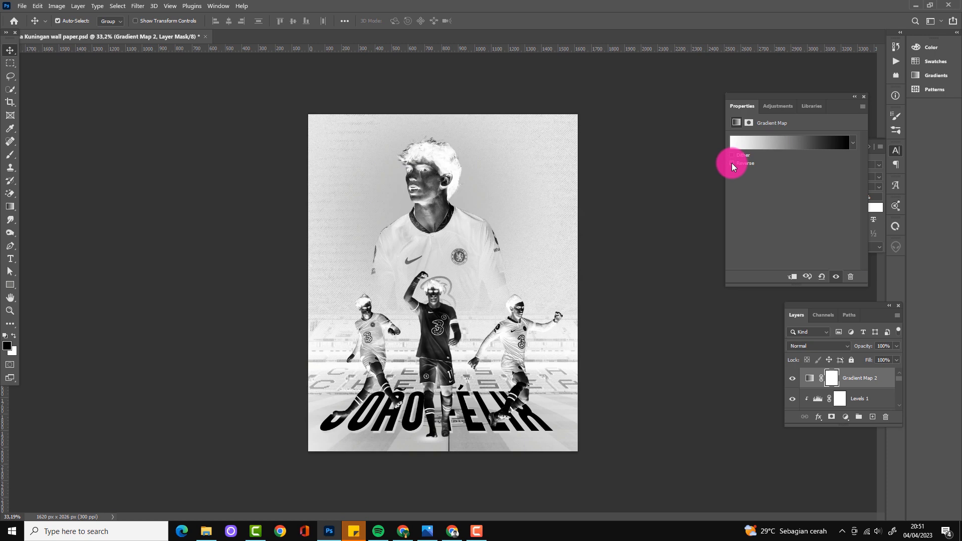
pyautogui.click(767, 143)
pyautogui.doubleClick(699, 332)
pyautogui.click(816, 344)
pyautogui.click(911, 299)
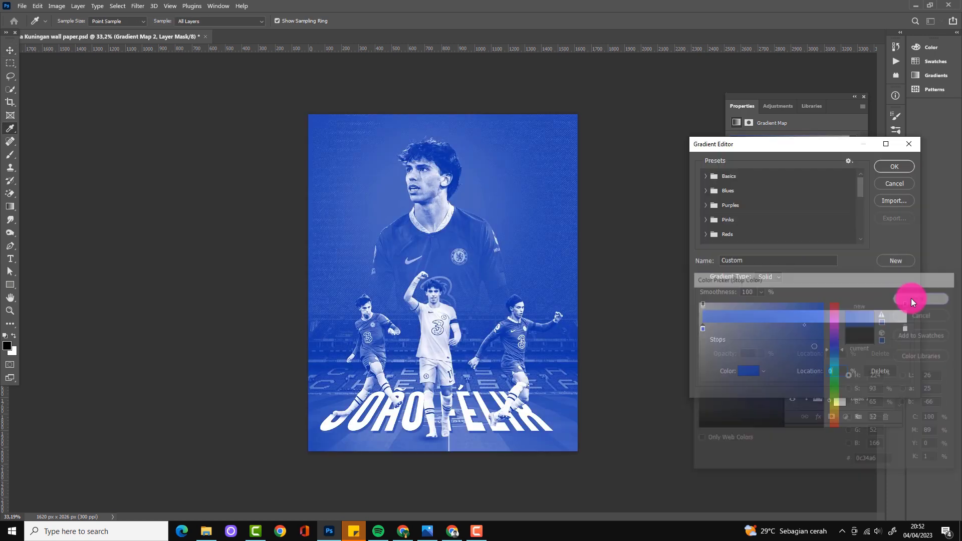
pyautogui.doubleClick(911, 299)
pyautogui.click(787, 352)
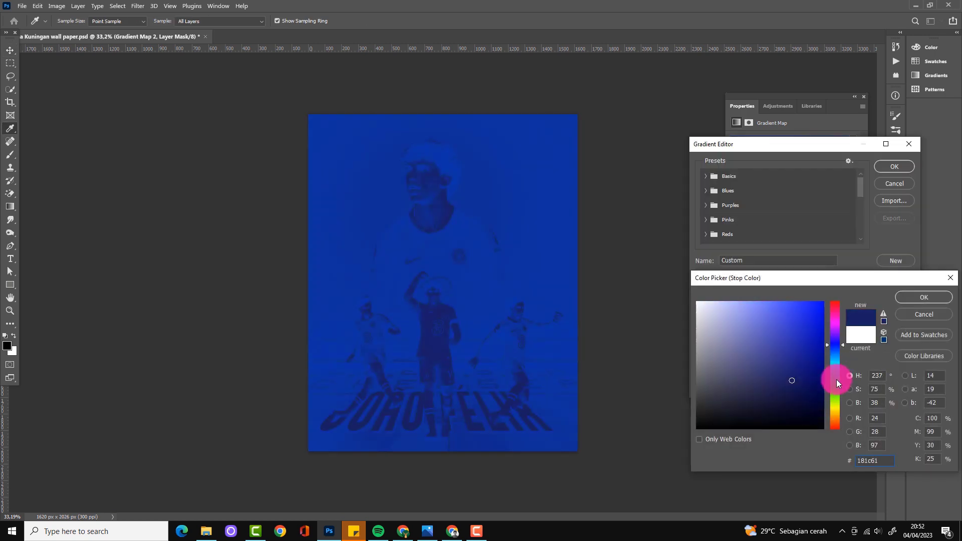
pyautogui.moveTo(837, 380); pyautogui.dragTo(836, 408)
pyautogui.moveTo(795, 340)
pyautogui.mouseDown()
pyautogui.moveTo(712, 322)
pyautogui.moveTo(707, 309)
pyautogui.mouseUp()
pyautogui.click(924, 298)
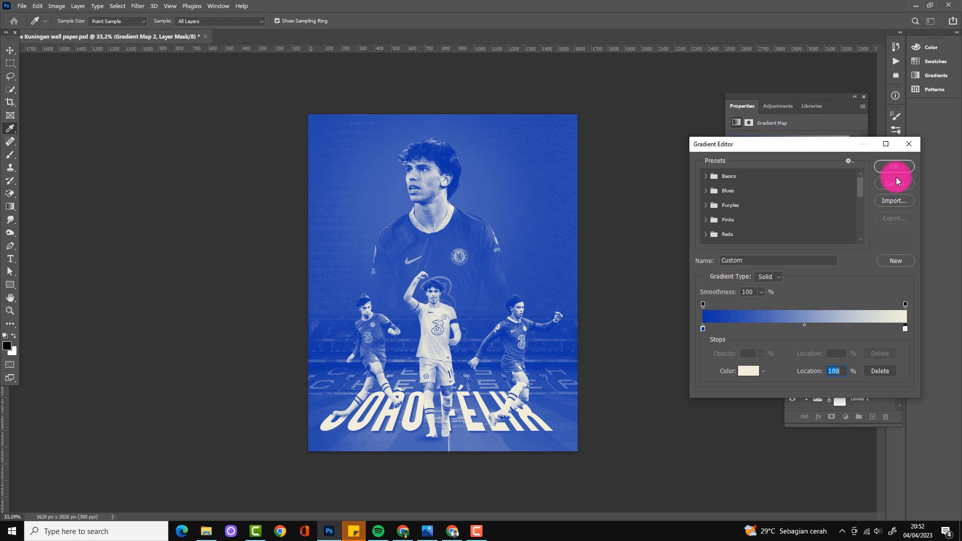
# Add an orange middle stop to the gradient.
pyautogui.click(804, 329)
pyautogui.doubleClick(803, 330)
pyautogui.moveTo(790, 328); pyautogui.dragTo(776, 313)
pyautogui.moveTo(838, 416); pyautogui.dragTo(836, 423)
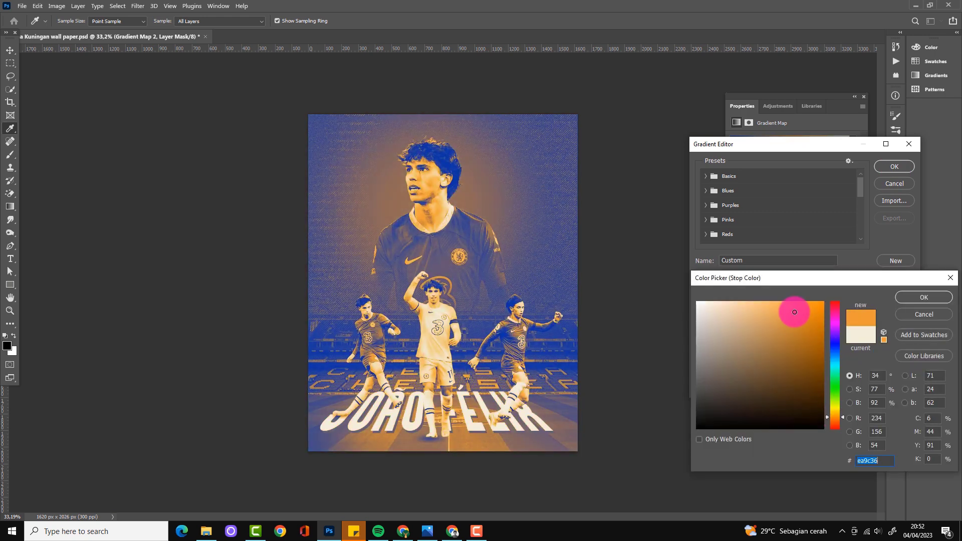
pyautogui.press('Return')
pyautogui.press('Return')
# Blend the gradient map as Soft Light with lowered opacity.
pyautogui.click(816, 344)
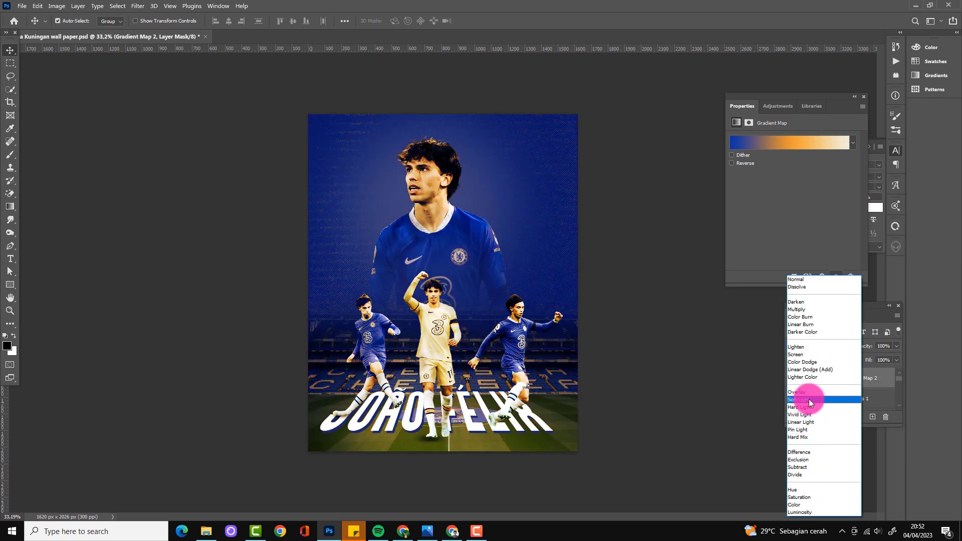
pyautogui.click(802, 399)
pyautogui.doubleClick(883, 379)
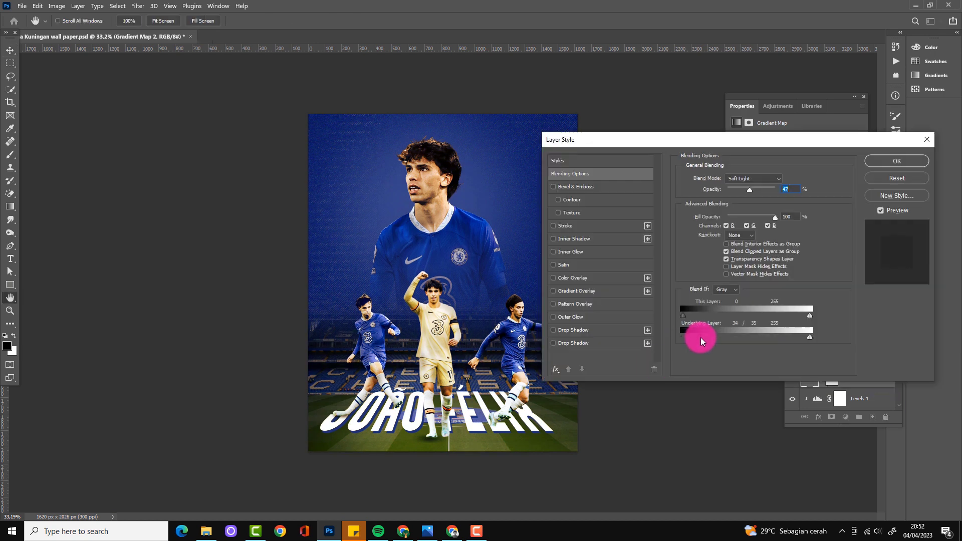
pyautogui.click(873, 163)
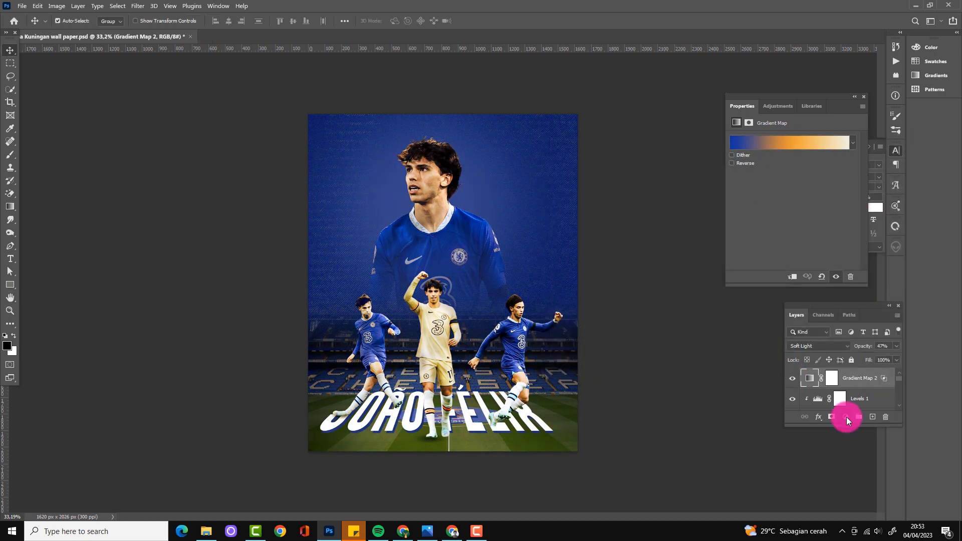
# Add another gradient map, preview presets, and set its first stop to blue.
pyautogui.click(853, 143)
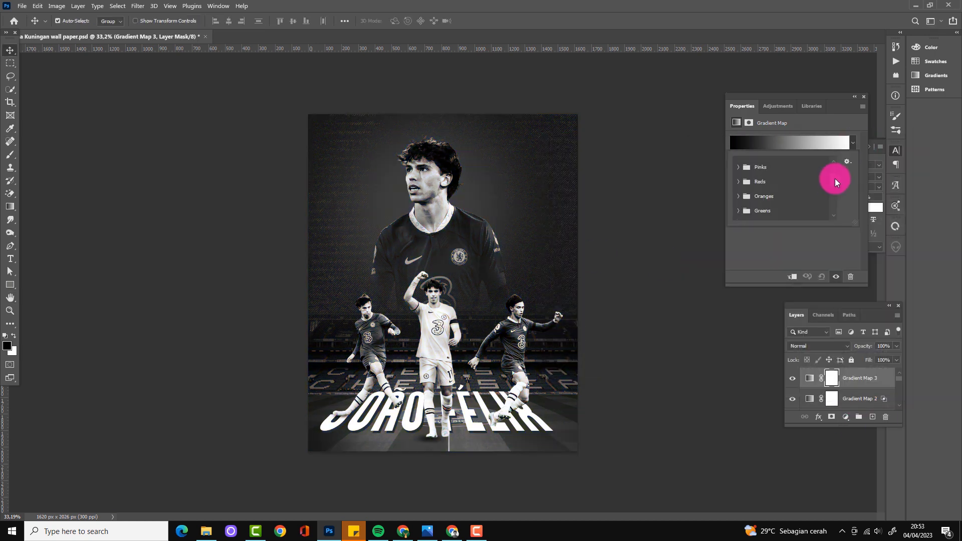
pyautogui.click(741, 186)
pyautogui.click(752, 193)
pyautogui.click(784, 198)
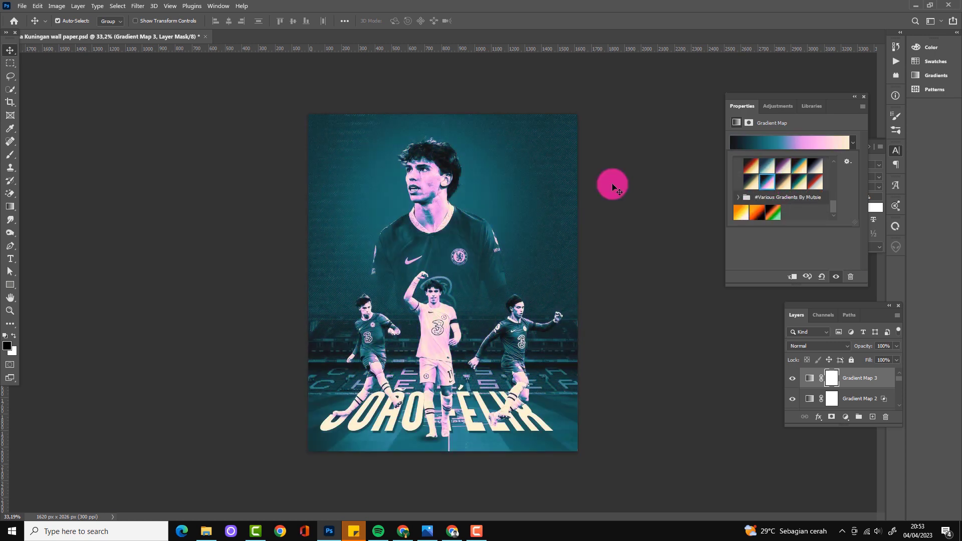
pyautogui.click(789, 142)
pyautogui.doubleClick(702, 330)
pyautogui.click(797, 314)
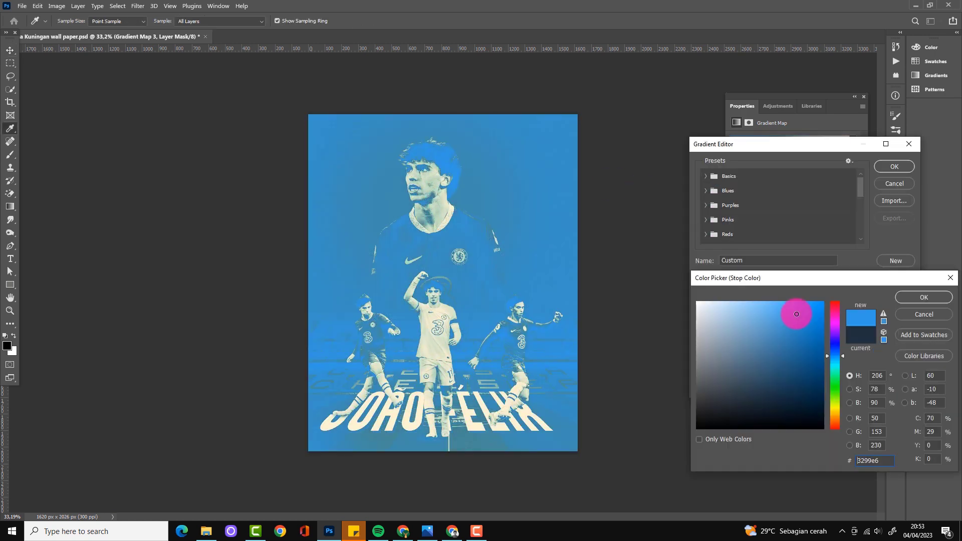
pyautogui.click(837, 351)
pyautogui.click(916, 301)
# Set the middle stop to a darker blue and blend the gradient map as Color.
pyautogui.click(759, 372)
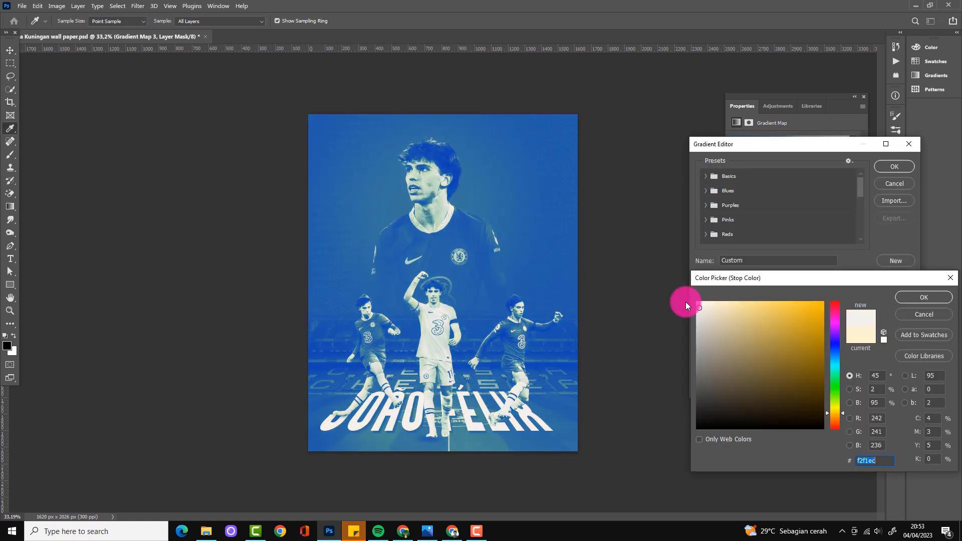
pyautogui.press('Escape')
pyautogui.doubleClick(784, 328)
pyautogui.click(837, 351)
pyautogui.click(758, 323)
pyautogui.click(791, 387)
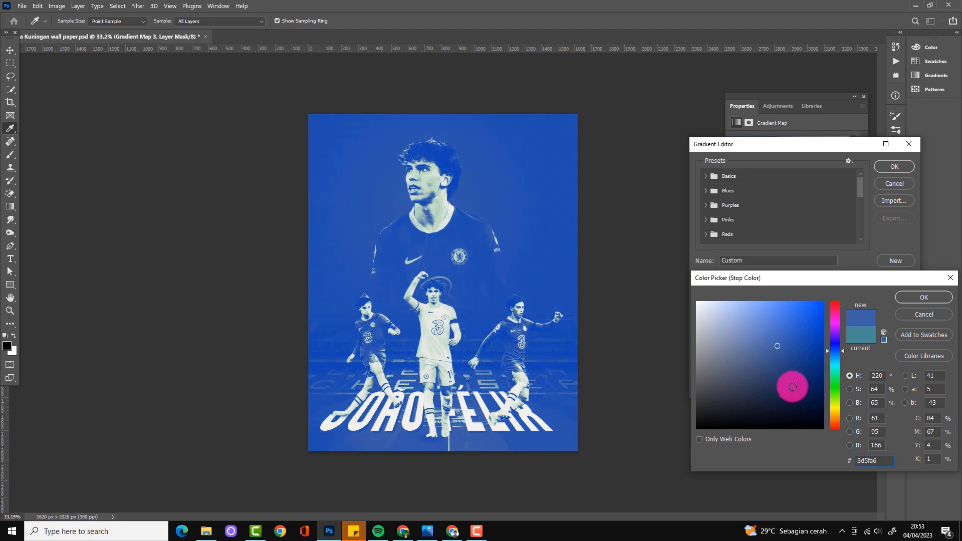
pyautogui.click(923, 299)
pyautogui.press('Return')
pyautogui.click(812, 346)
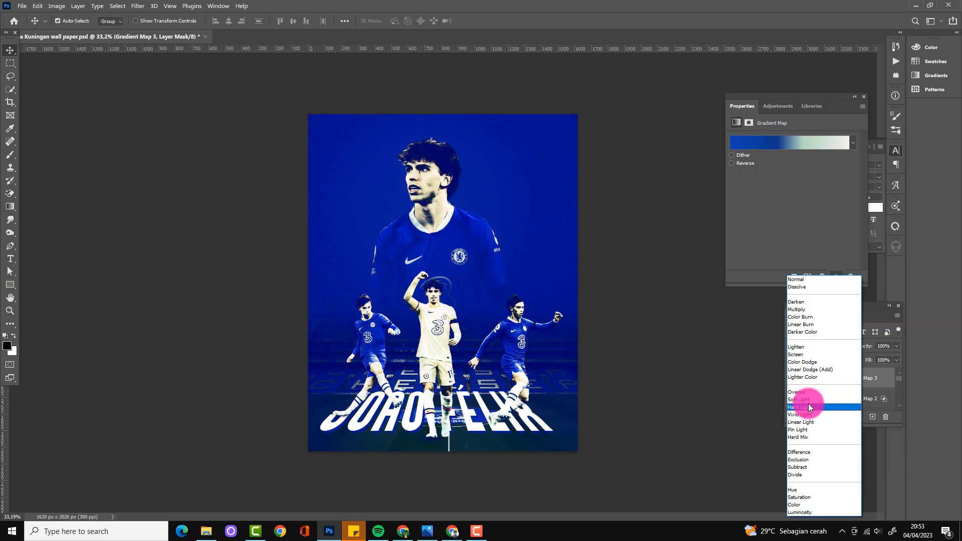
pyautogui.click(796, 504)
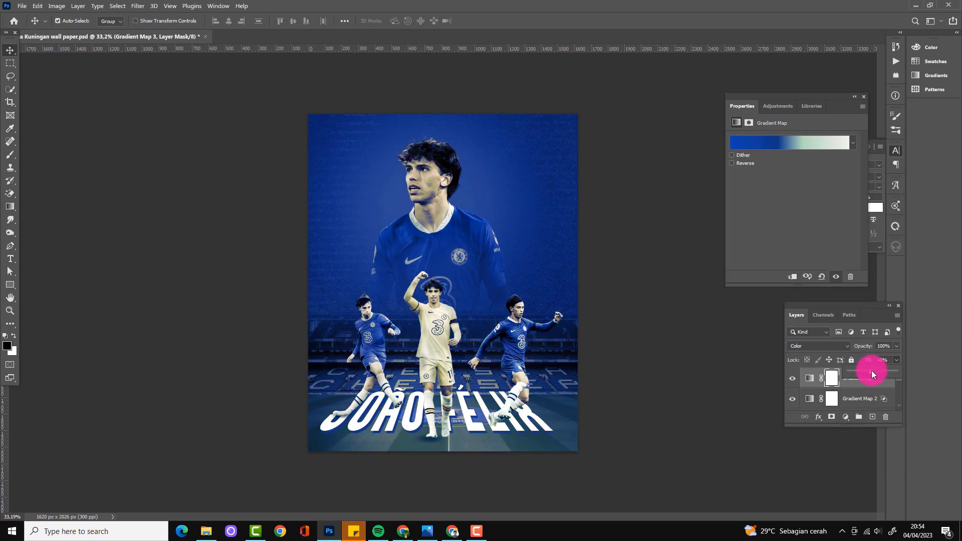
pyautogui.click(846, 417)
# Add a Color Lookup with the Fuji REALA film look at 50% opacity.
pyautogui.click(862, 357)
pyautogui.click(812, 140)
pyautogui.click(793, 171)
pyautogui.press('Down')
pyautogui.press('Down')
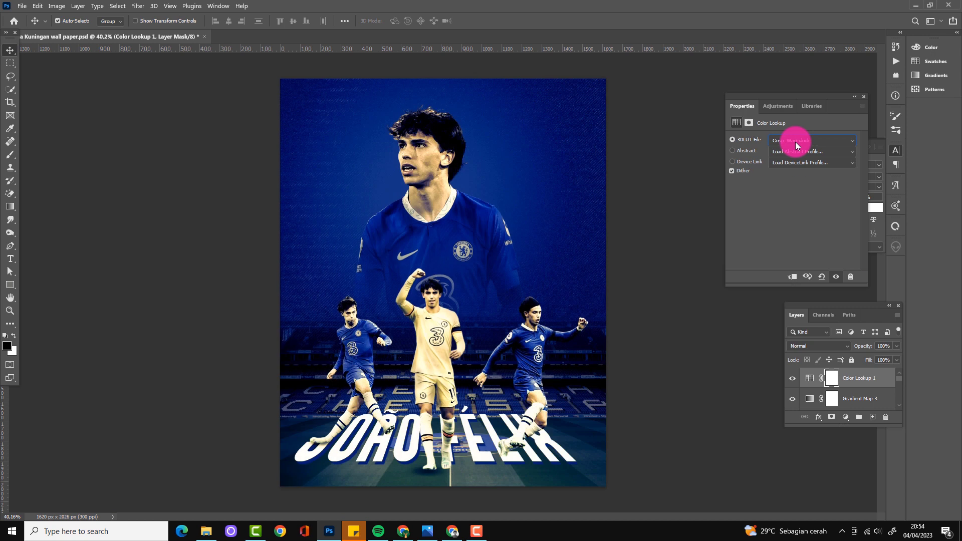
pyautogui.press('Down')
pyautogui.press('Down')
pyautogui.press('Down')
pyautogui.press('Down')
pyautogui.press('Down')
pyautogui.press('Down')
pyautogui.press('Down')
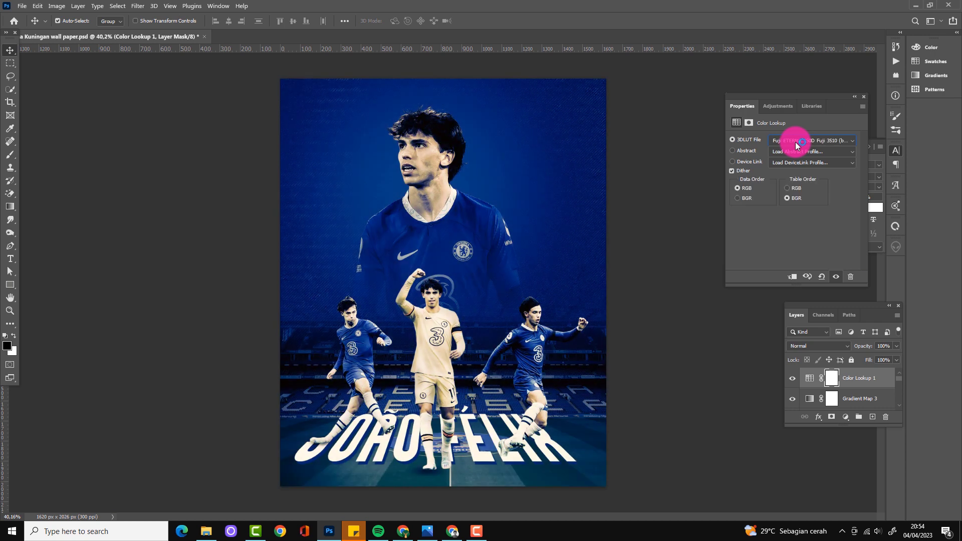
pyautogui.press('Down')
pyautogui.press('Down')
# Add a second Crisp_Winter.look lookup with a split Blend If range, blended as Color.
pyautogui.press('Down')
pyautogui.press('Down')
pyautogui.click(845, 416)
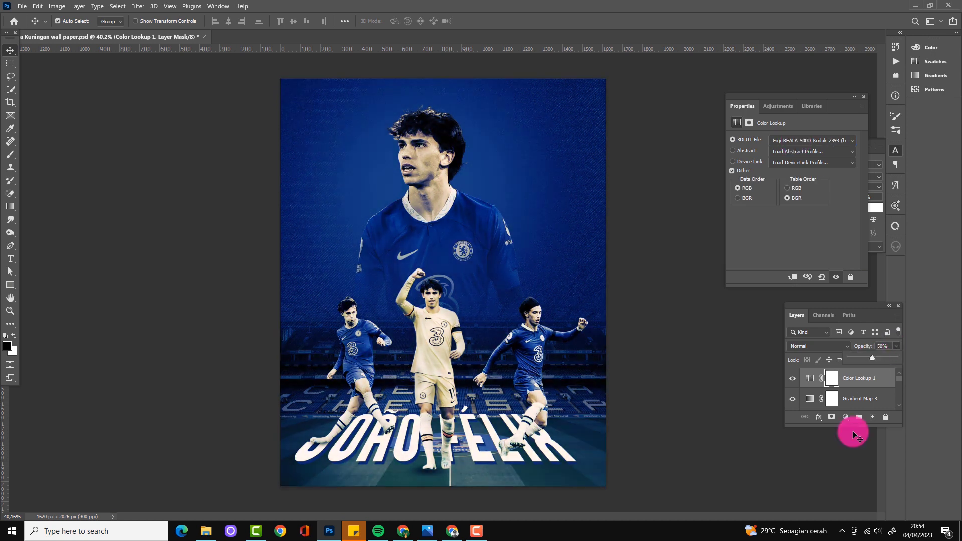
pyautogui.click(862, 356)
pyautogui.click(802, 143)
pyautogui.press('Down')
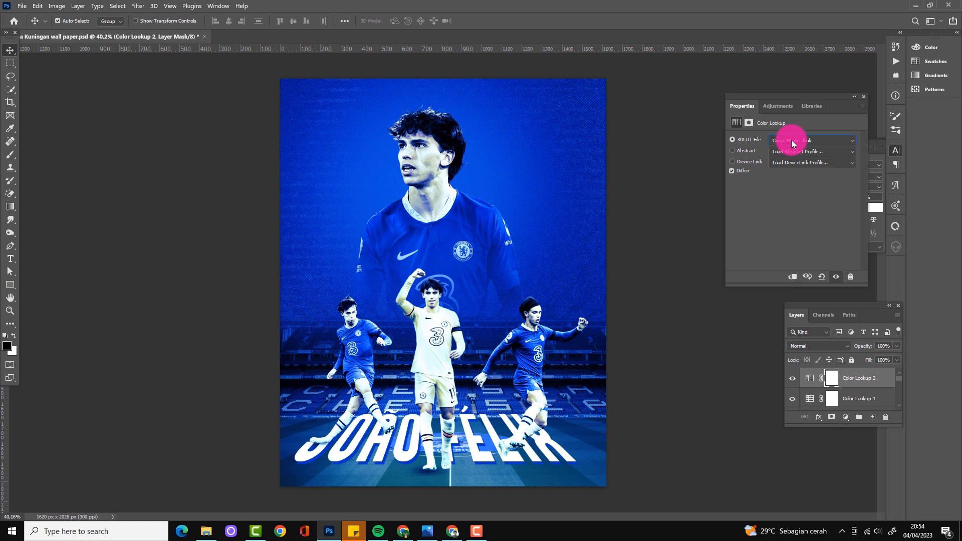
pyautogui.doubleClick(888, 380)
pyautogui.moveTo(683, 337); pyautogui.dragTo(720, 337)
pyautogui.click(897, 161)
pyautogui.click(811, 346)
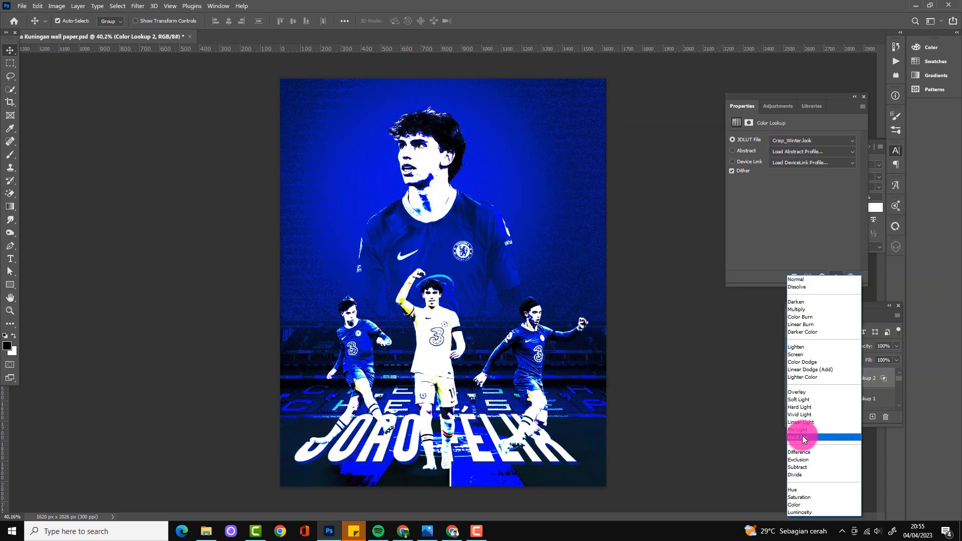
pyautogui.click(803, 504)
pyautogui.click(506, 198)
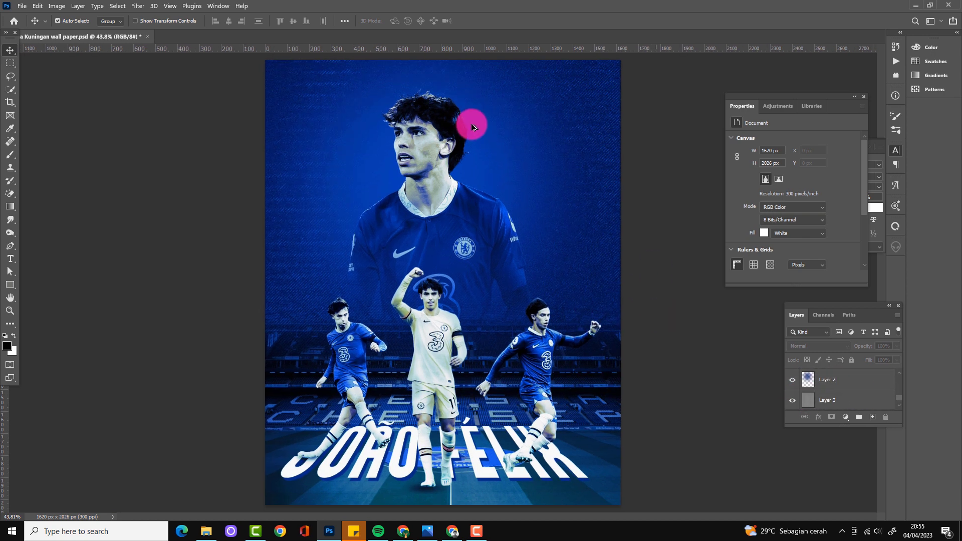
# Stamp the visible poster onto a new top layer and bring it into Camera Raw.
pyautogui.click(872, 417)
pyautogui.hotkey('ctrl', 'shift', 'alt', 'e')
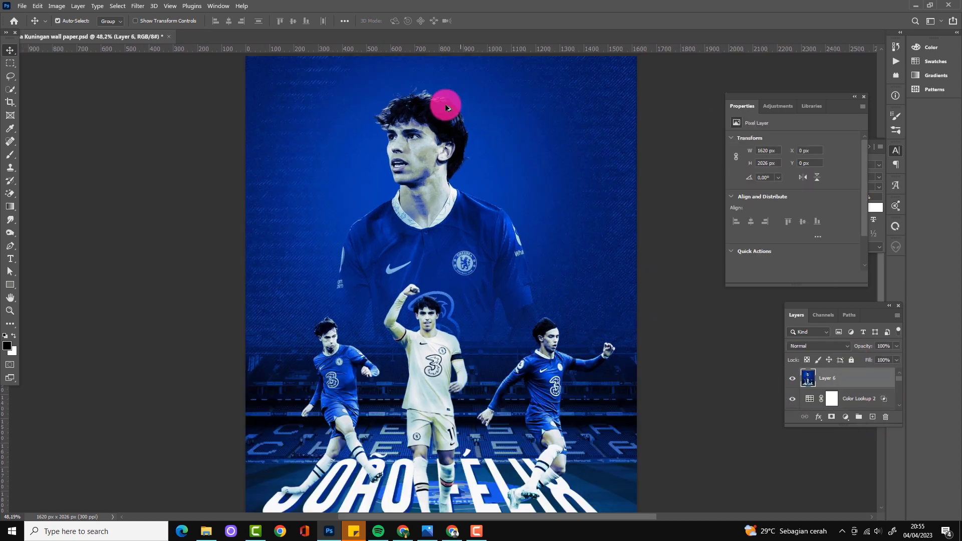
pyautogui.click(138, 6)
pyautogui.click(154, 103)
# Warm the temperature, adjust exposure, add contrast and clarity, and darken the curve's darks.
pyautogui.click(717, 154)
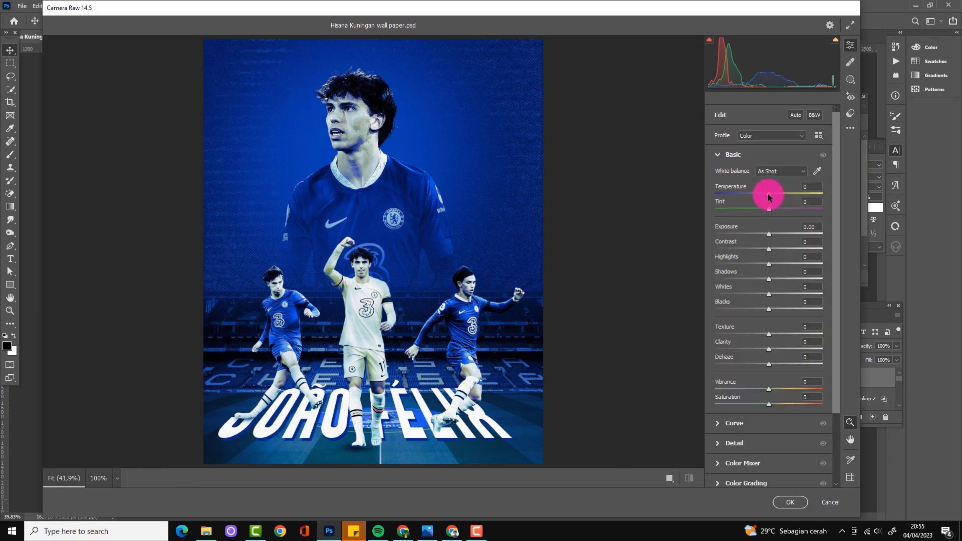
pyautogui.moveTo(766, 193); pyautogui.dragTo(775, 194)
pyautogui.moveTo(769, 233); pyautogui.dragTo(769, 234)
pyautogui.moveTo(769, 248)
pyautogui.mouseDown()
pyautogui.moveTo(783, 248)
pyautogui.moveTo(759, 267)
pyautogui.mouseUp()
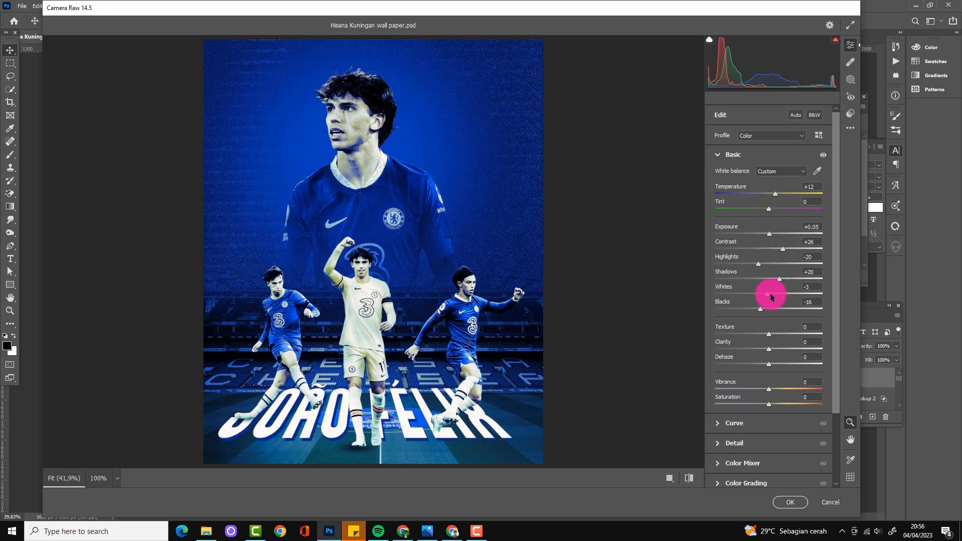
pyautogui.moveTo(769, 349); pyautogui.dragTo(785, 349)
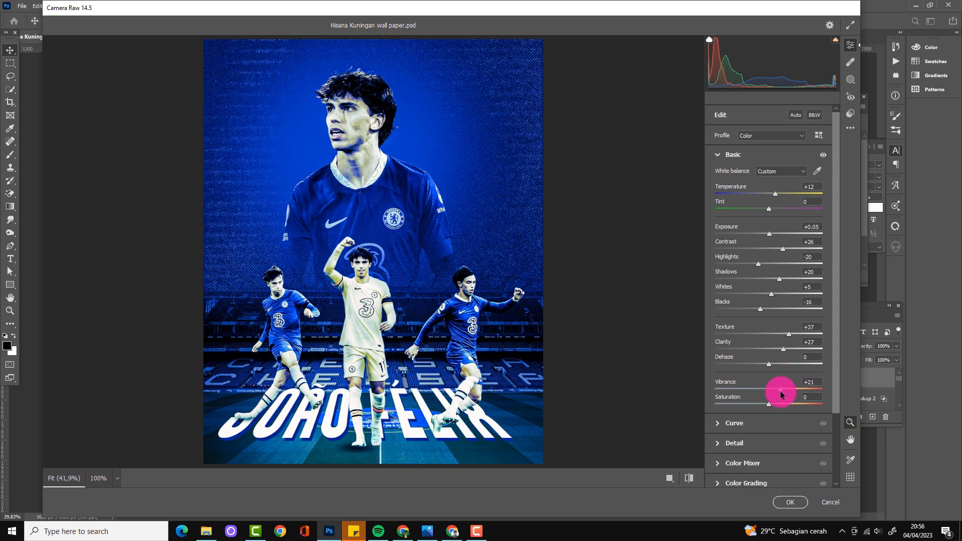
pyautogui.click(732, 423)
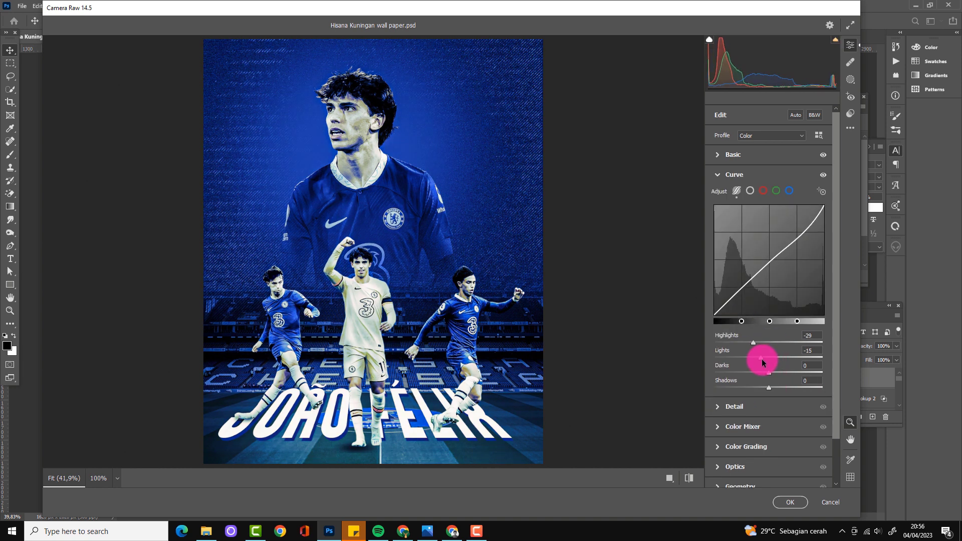
pyautogui.moveTo(769, 373)
pyautogui.mouseDown()
pyautogui.moveTo(759, 376)
pyautogui.moveTo(768, 383)
pyautogui.mouseUp()
pyautogui.click(732, 406)
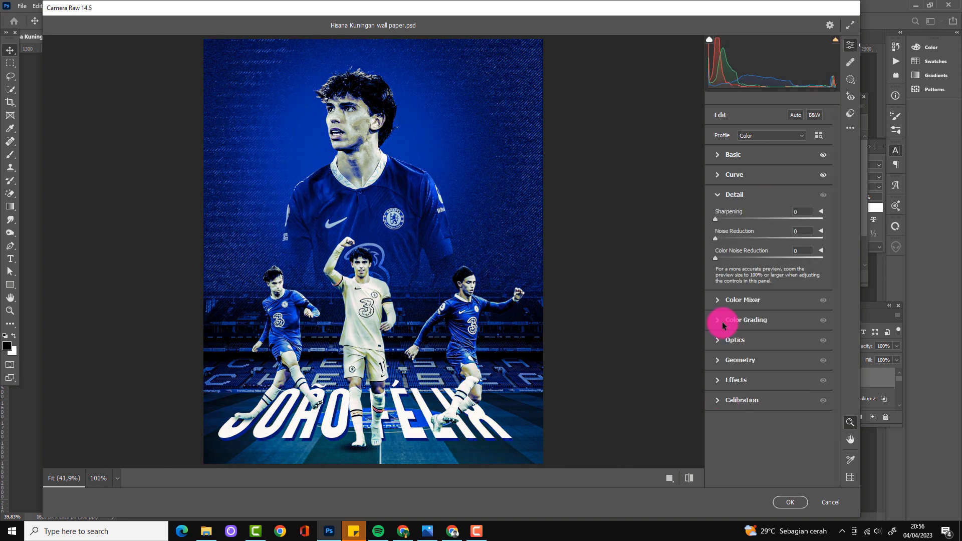
# Shift the blues' hue, brighten their luminance, and add a slight vignette.
pyautogui.click(721, 299)
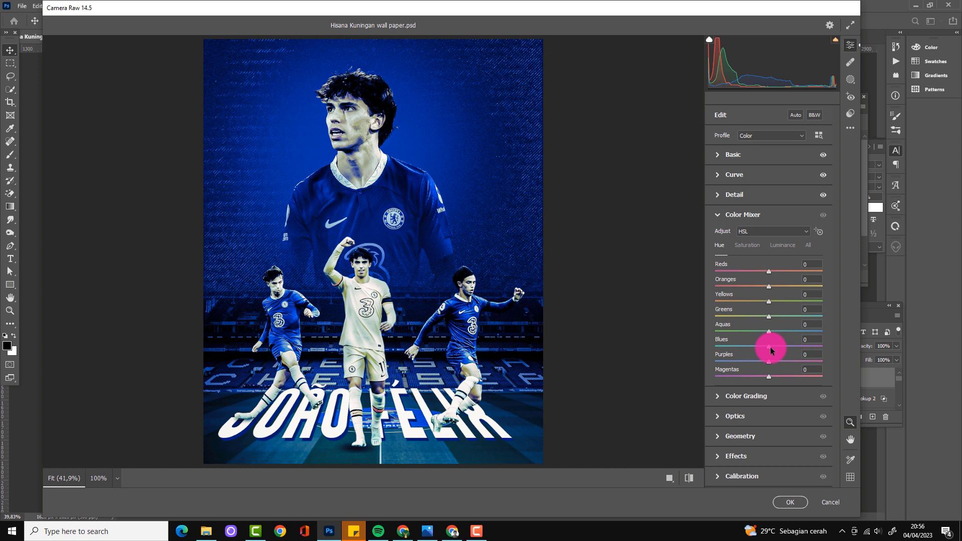
pyautogui.moveTo(768, 345); pyautogui.dragTo(765, 350)
pyautogui.click(747, 245)
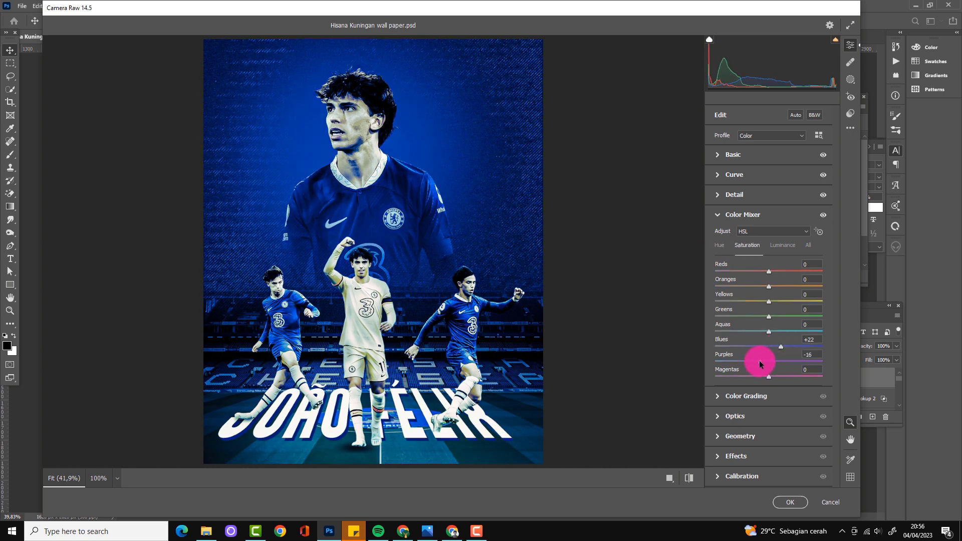
pyautogui.click(782, 245)
pyautogui.moveTo(770, 351); pyautogui.dragTo(776, 346)
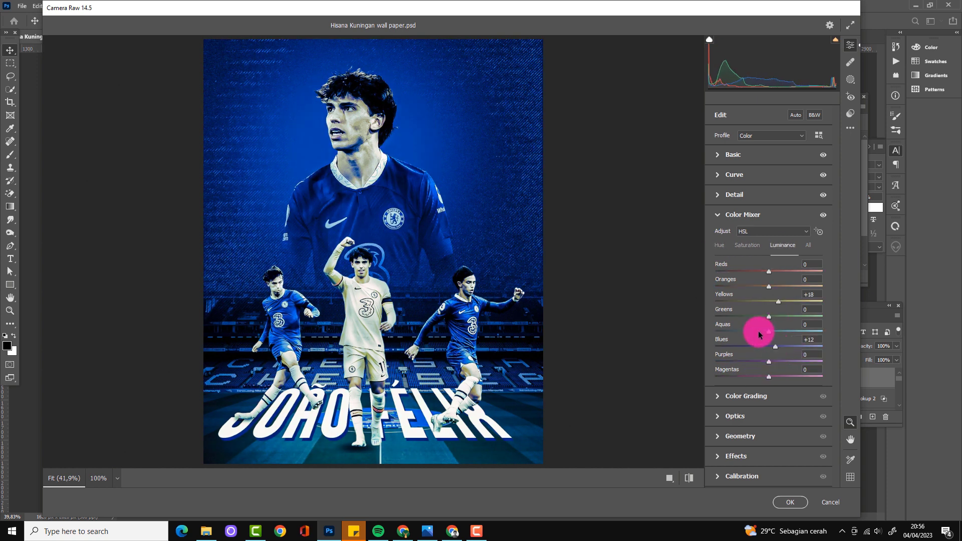
pyautogui.click(718, 461)
pyautogui.click(762, 334)
# Push the midtones toward blue, tint the shadows, and apply the Camera Raw grade.
pyautogui.click(715, 236)
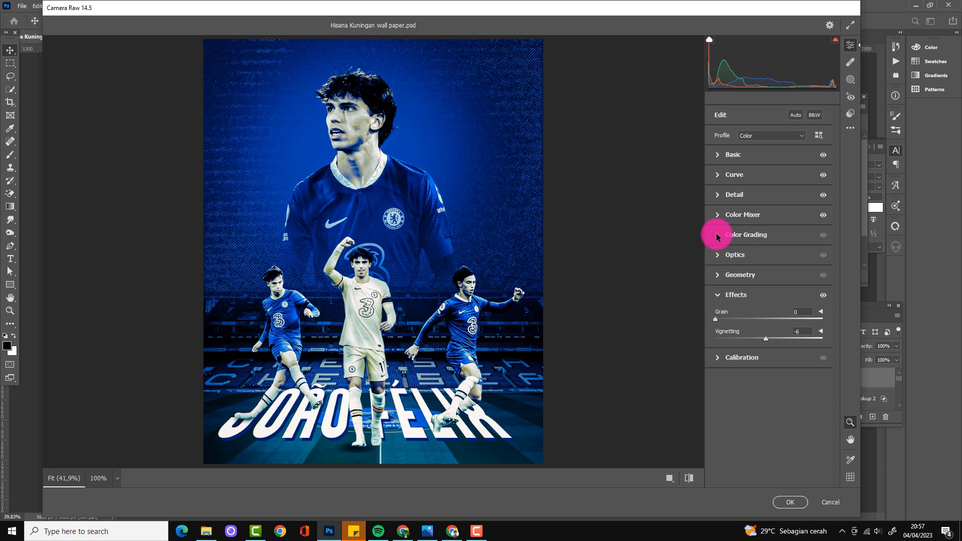
pyautogui.moveTo(779, 303); pyautogui.dragTo(757, 315)
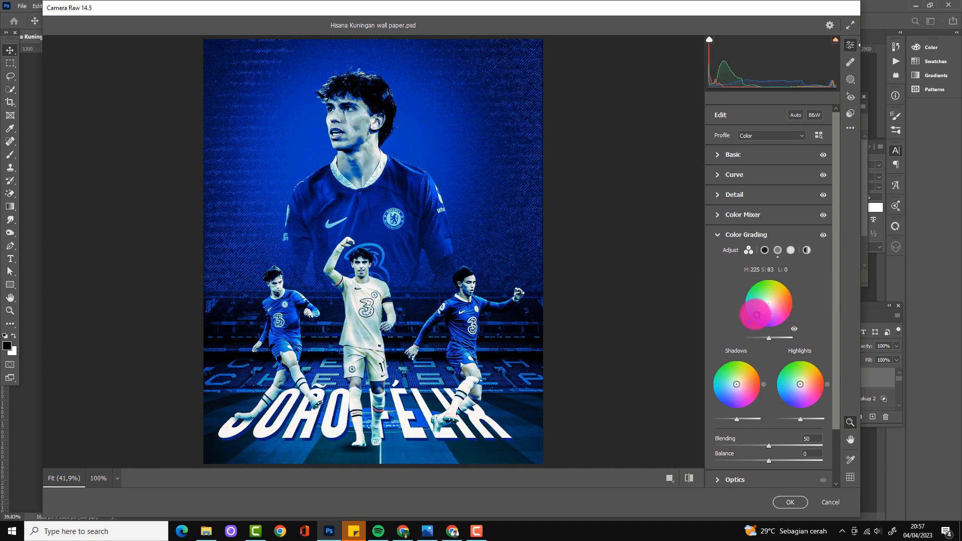
pyautogui.moveTo(736, 384)
pyautogui.mouseDown()
pyautogui.moveTo(736, 372)
pyautogui.moveTo(744, 382)
pyautogui.mouseUp()
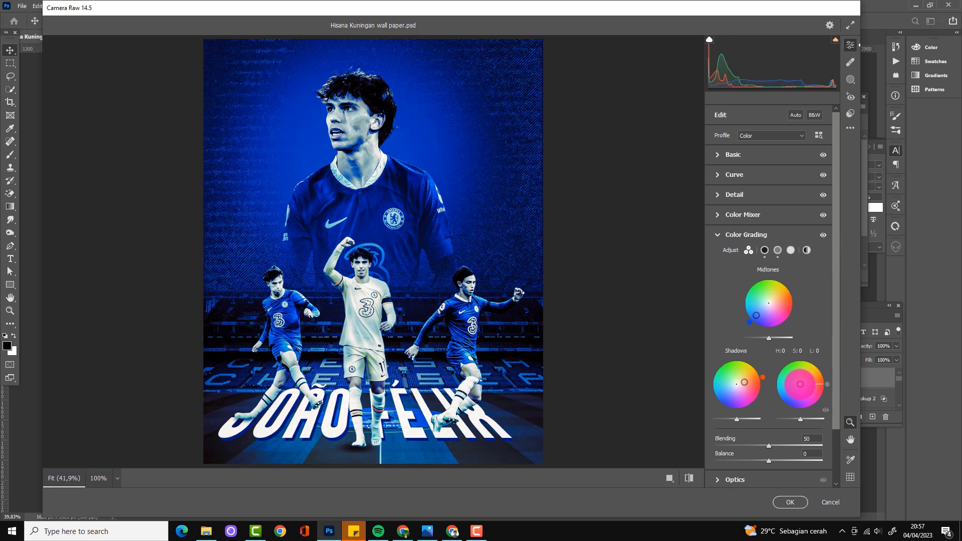
pyautogui.click(723, 358)
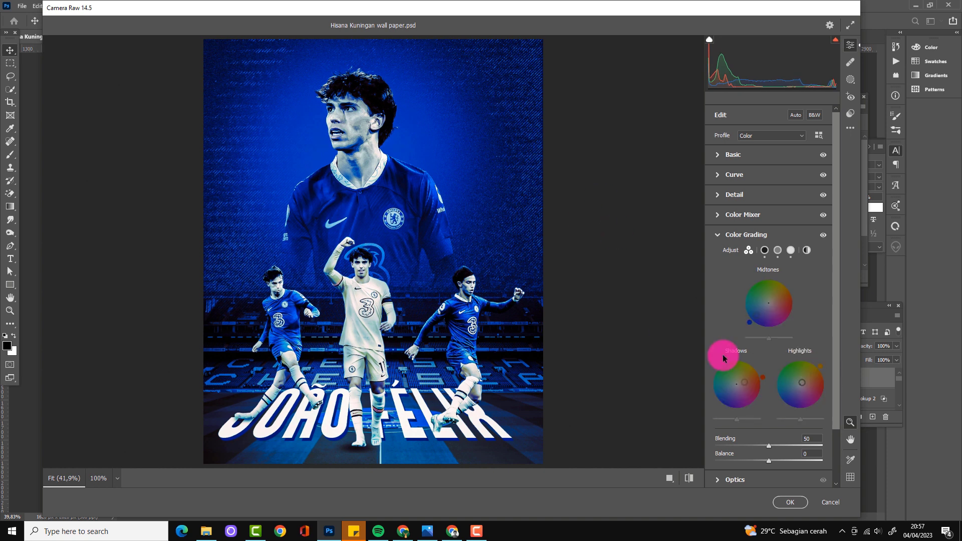
pyautogui.click(790, 503)
# Show the finished blue Chelsea poster full screen with all panels hidden.
pyautogui.press('f')
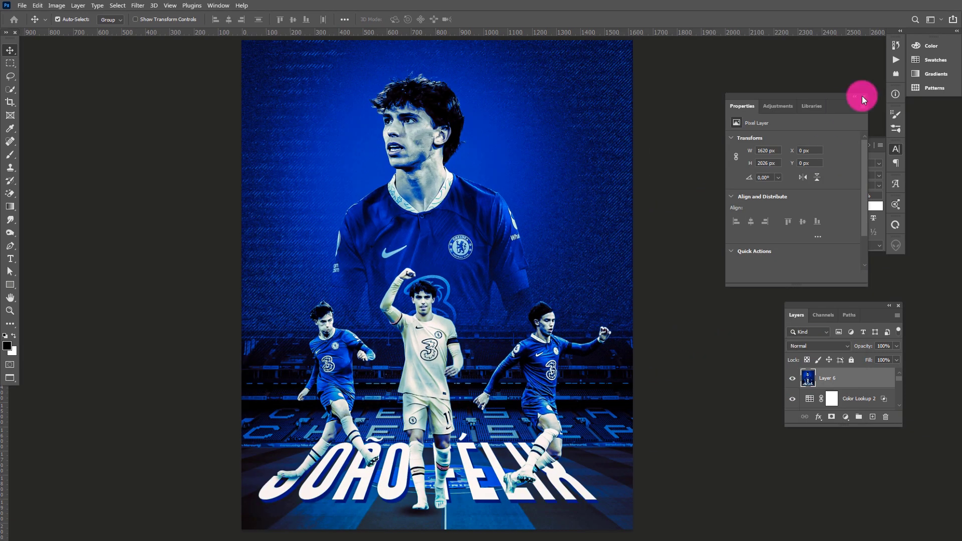
pyautogui.click(862, 95)
pyautogui.press('f')
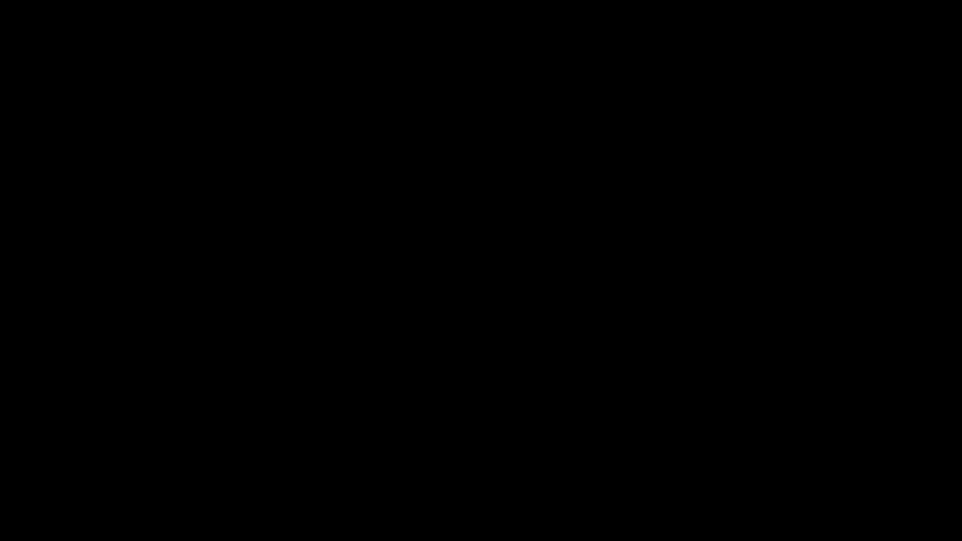